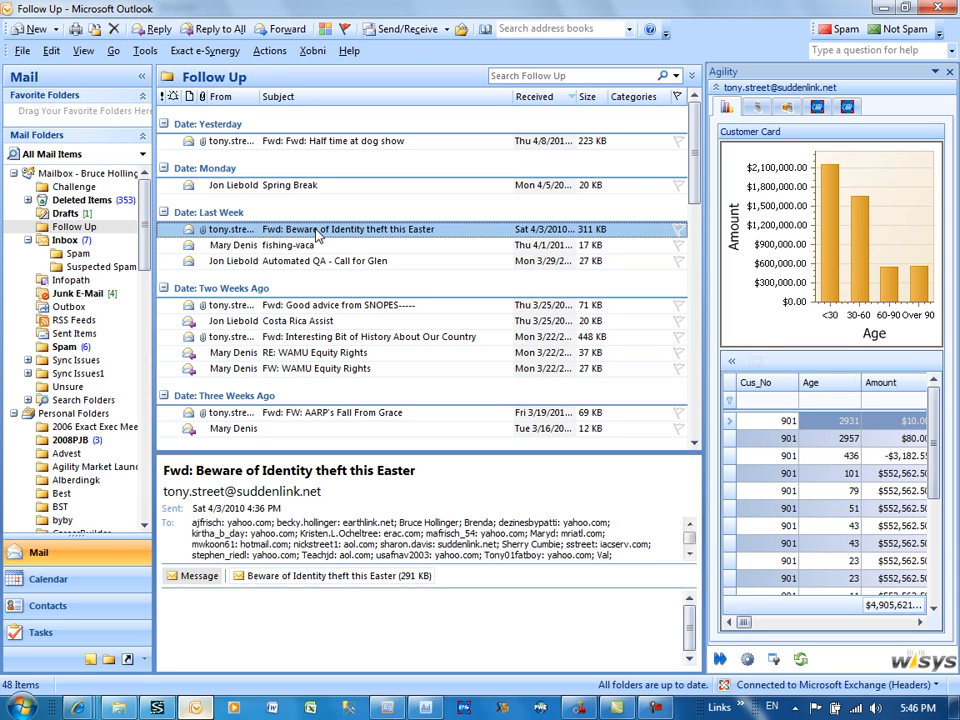
click(227, 249)
click(228, 231)
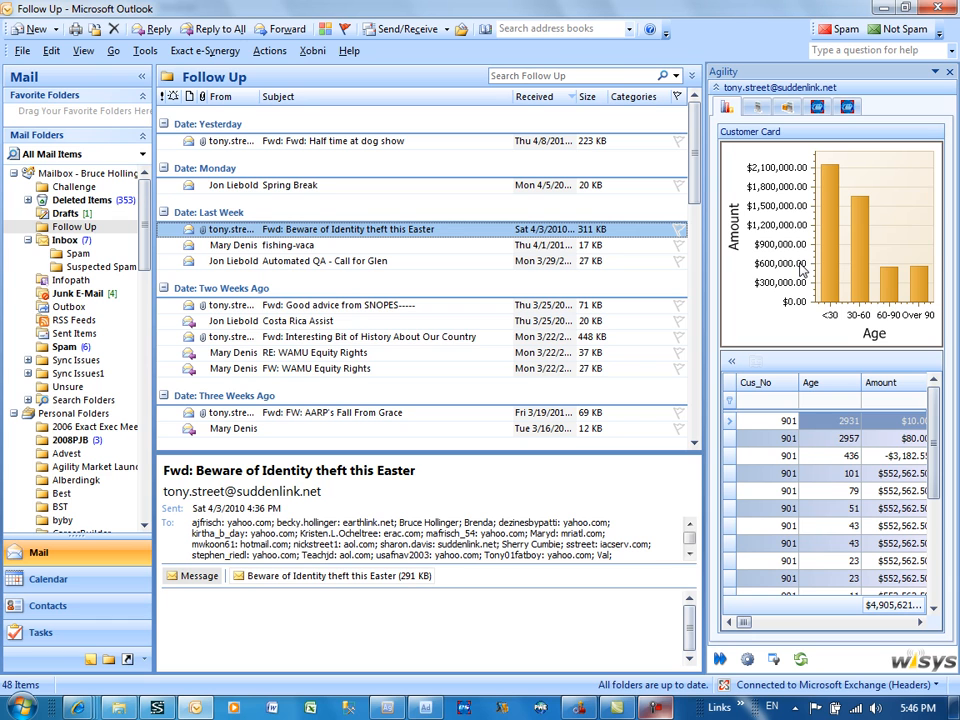
Step: Switch to Wisys Agility Designer and open the Outlook Views project
click(433, 710)
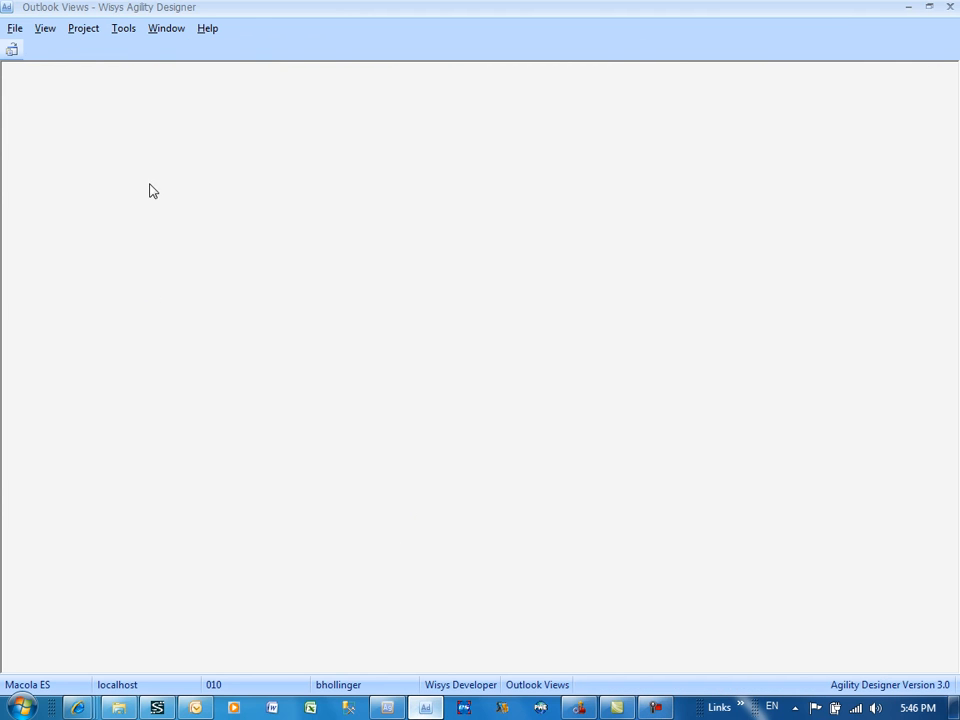
click(12, 48)
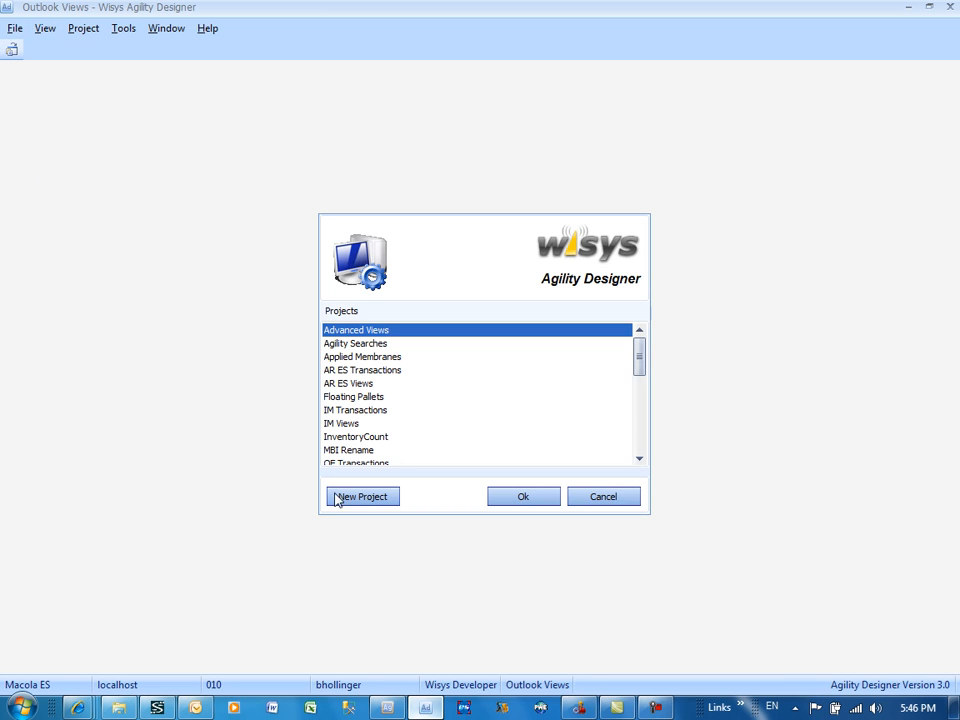
click(404, 397)
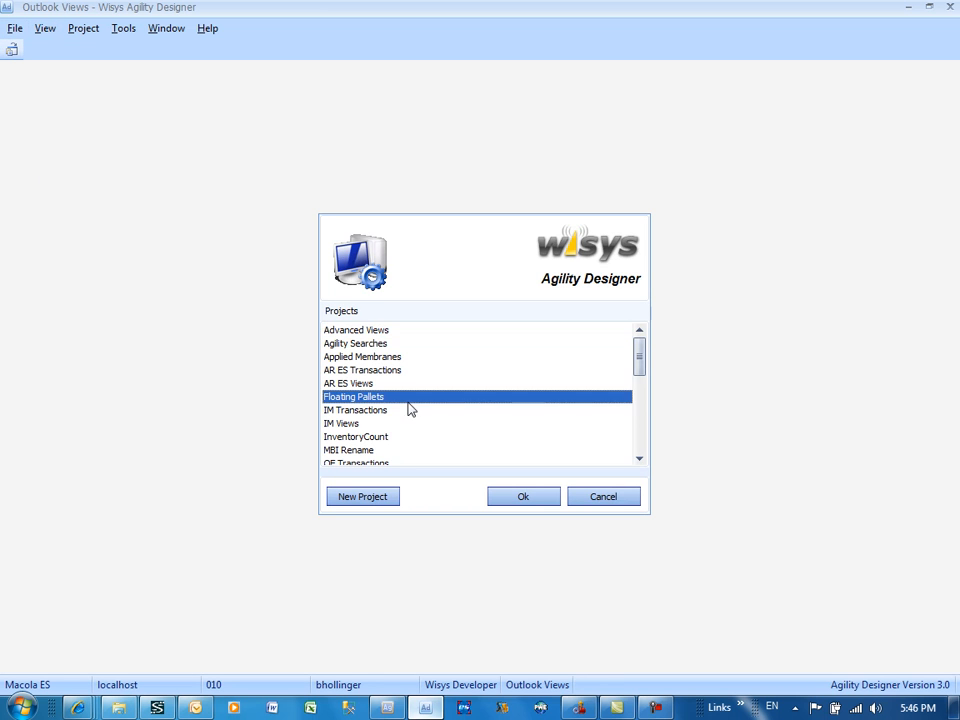
scroll(430, 423, down, 3)
scroll(430, 423, down, 1)
scroll(426, 422, up, 1)
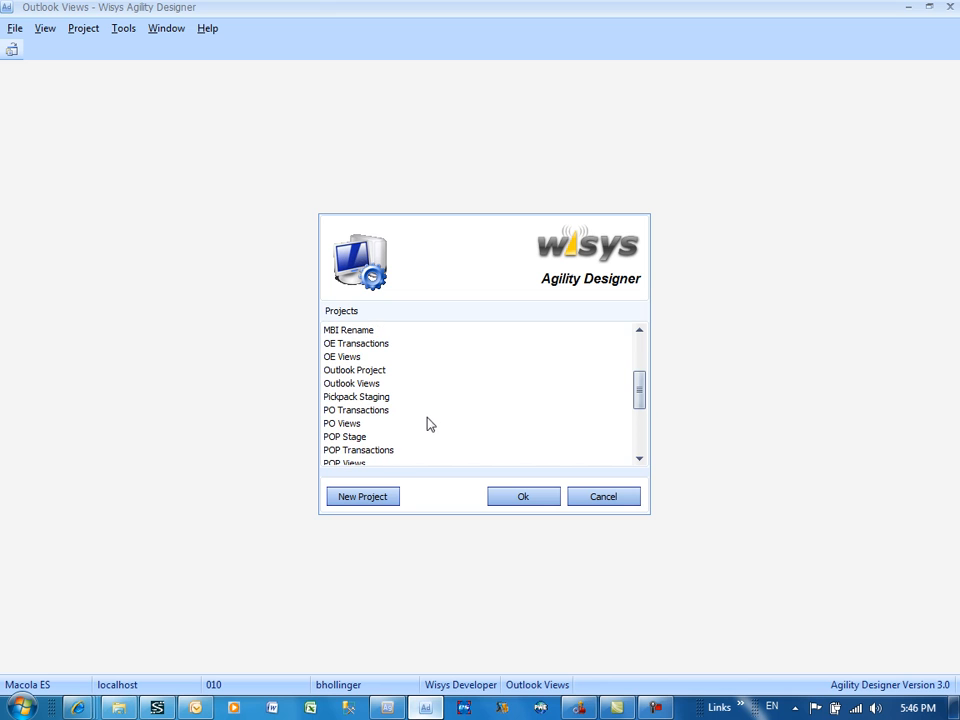
double_click(357, 384)
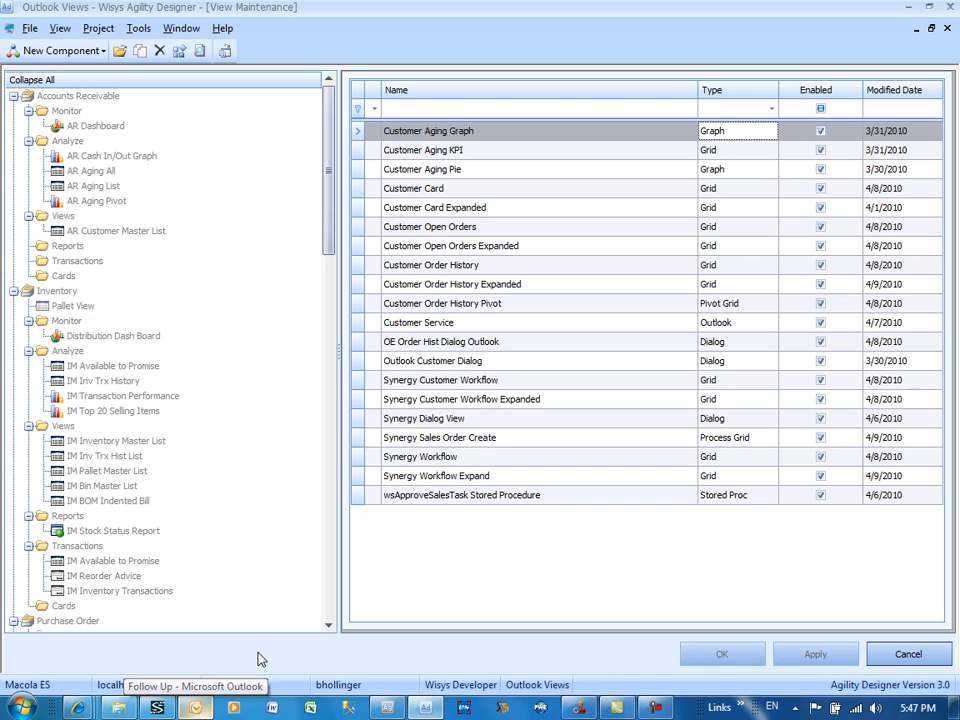
Step: Look over the available new component types, then open the Customer Service Outlook add-in and display its list of grouped components
click(83, 52)
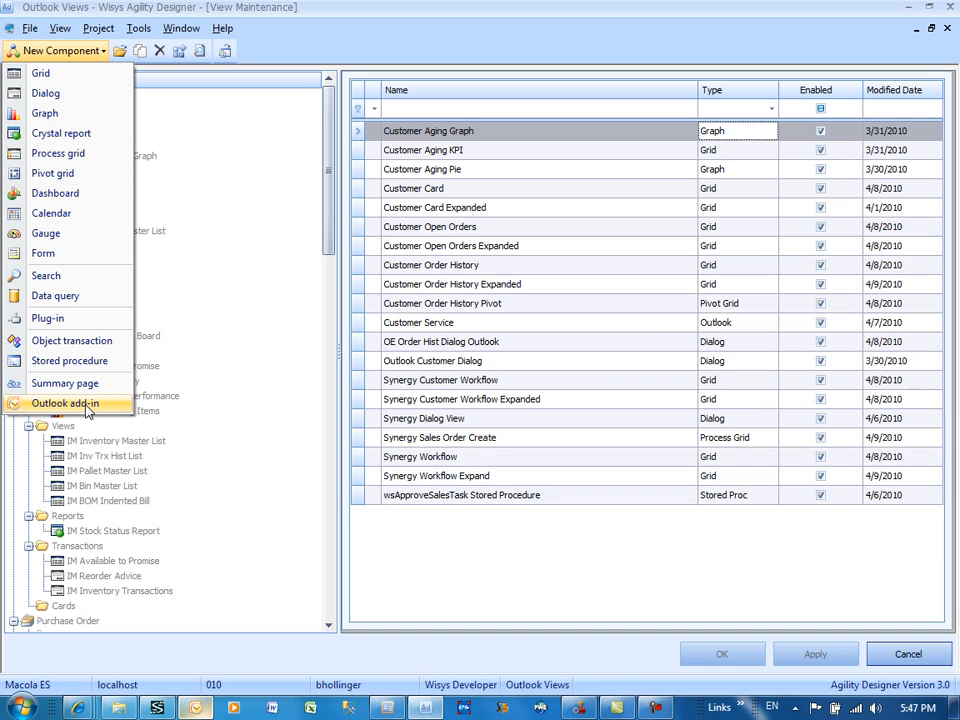
click(705, 341)
click(712, 325)
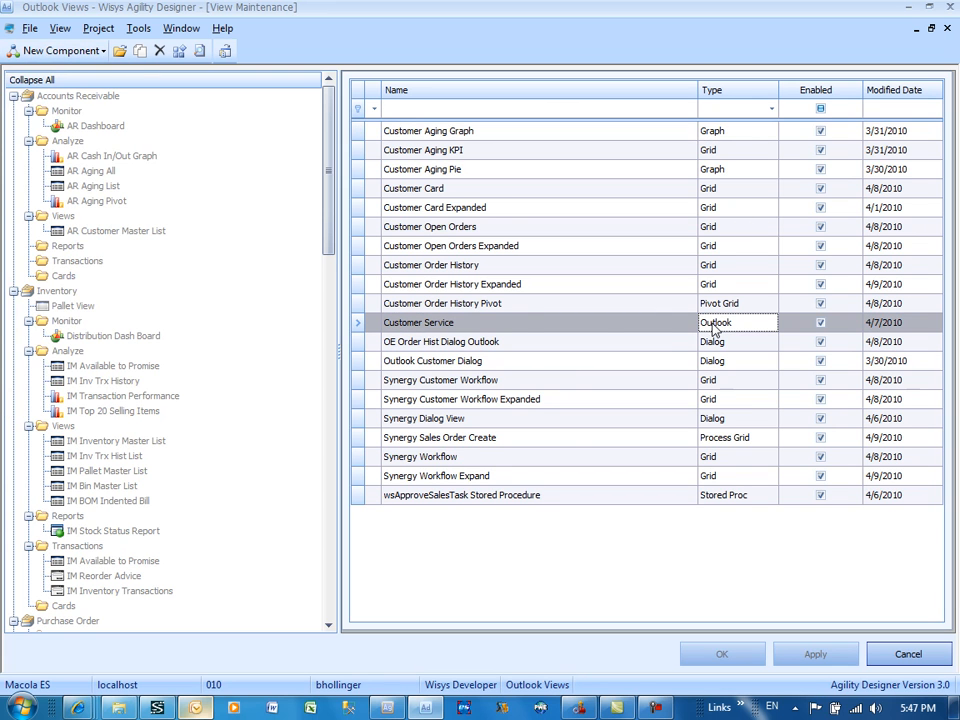
double_click(487, 329)
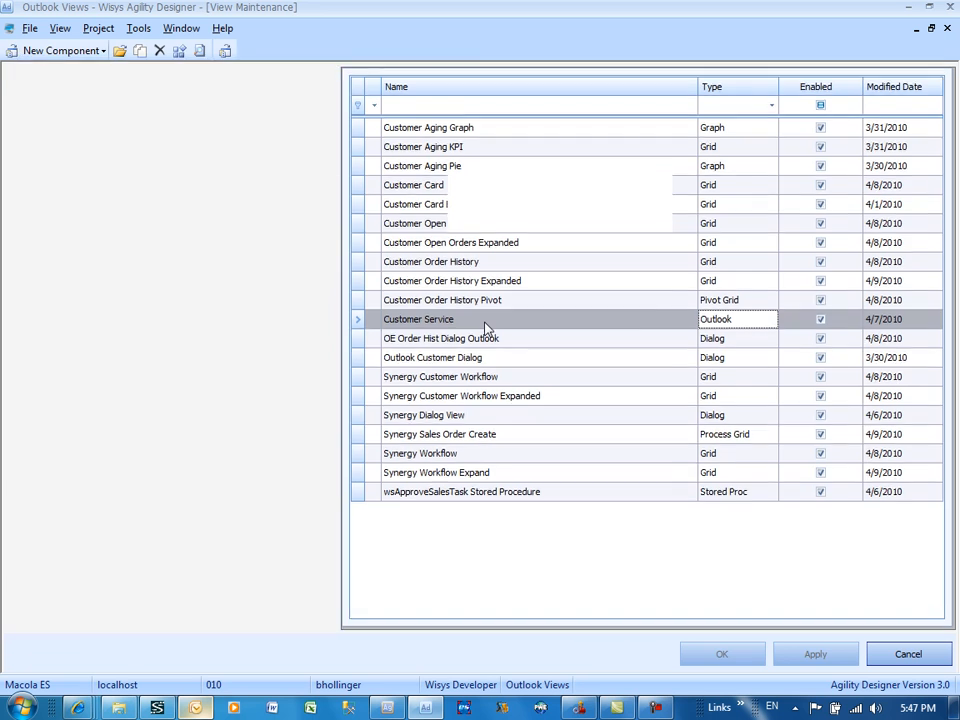
click(54, 52)
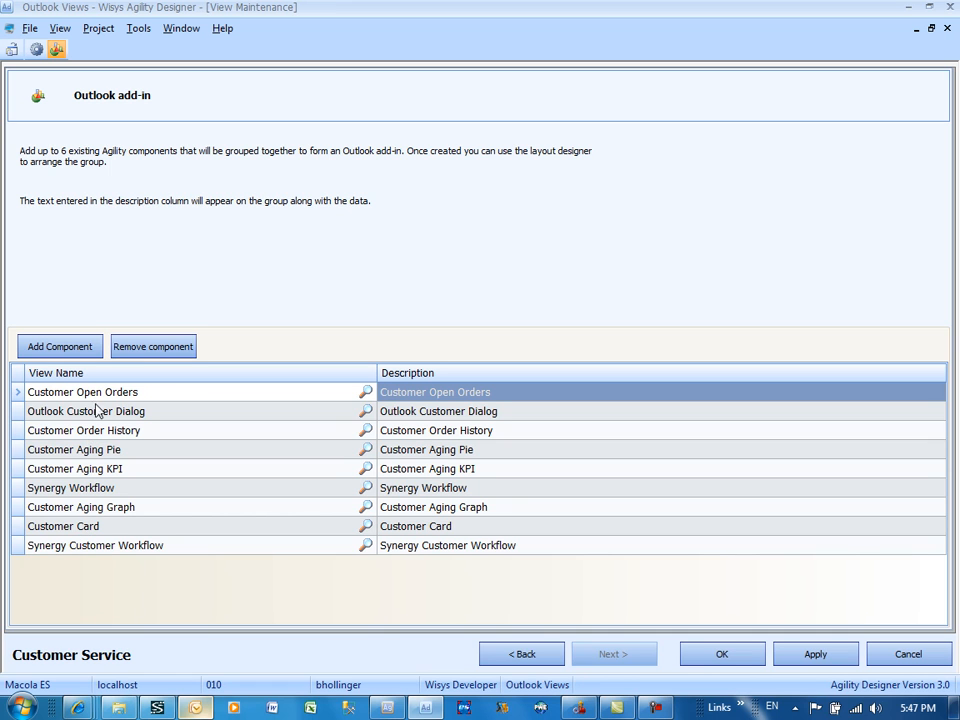
Step: Switch to Outlook and view the Agility pane's Open Orders, Customer Order History and Synergy Workflow views for the selected e-mail
click(194, 708)
mouse_move(797, 285)
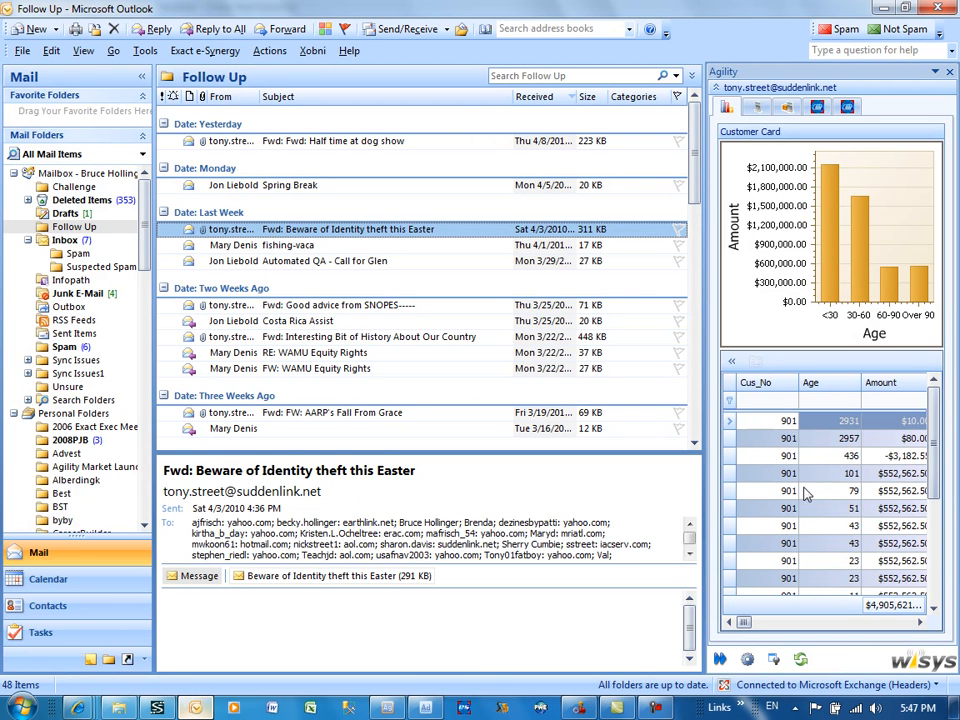
click(757, 108)
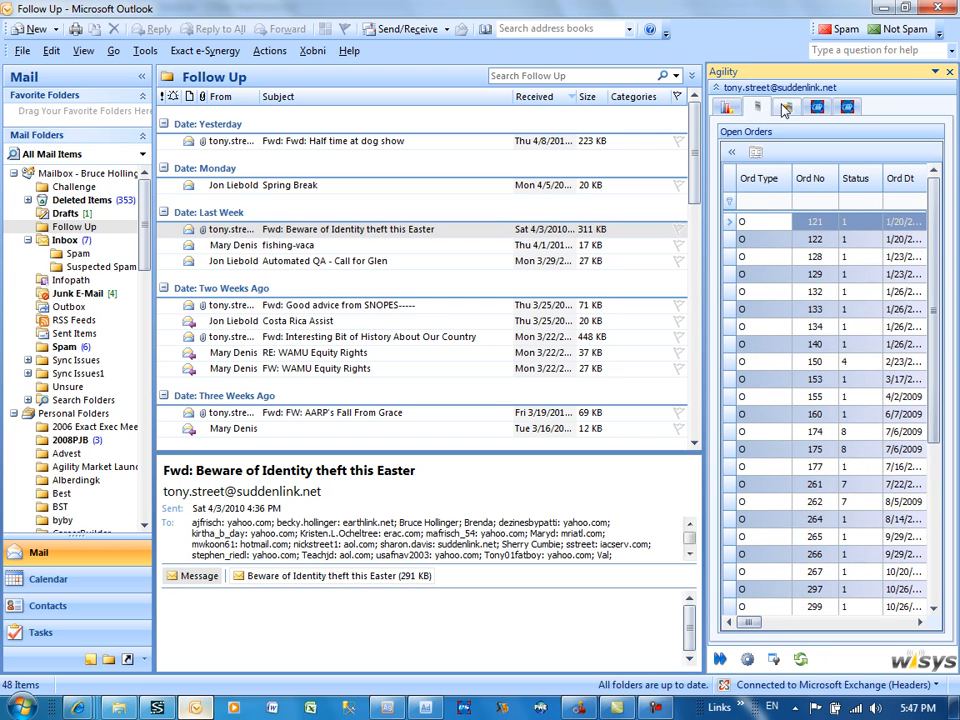
click(789, 108)
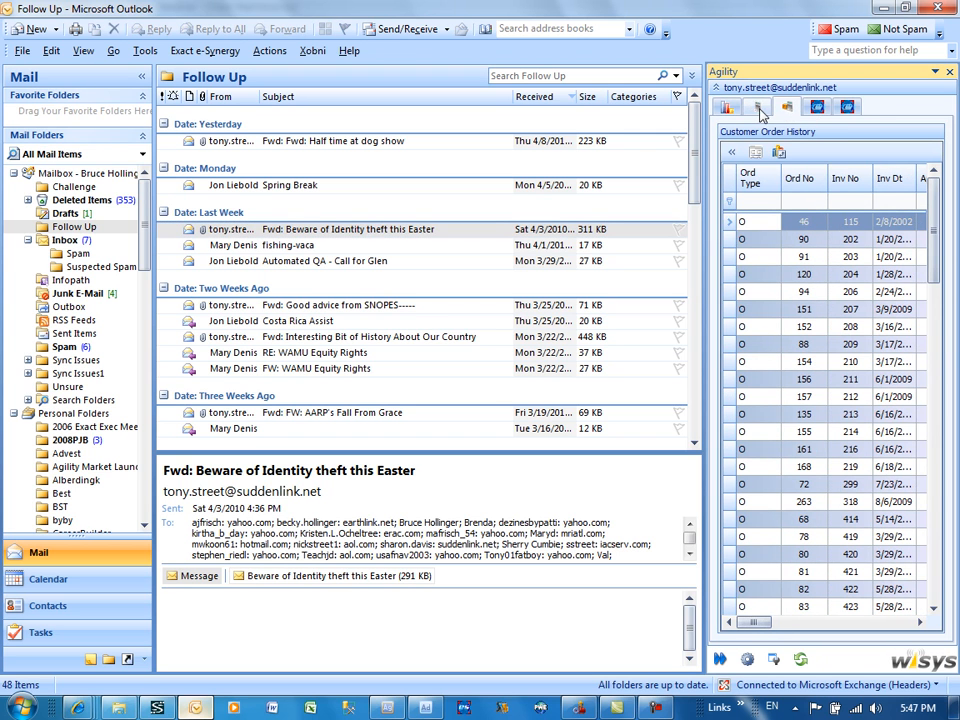
click(847, 106)
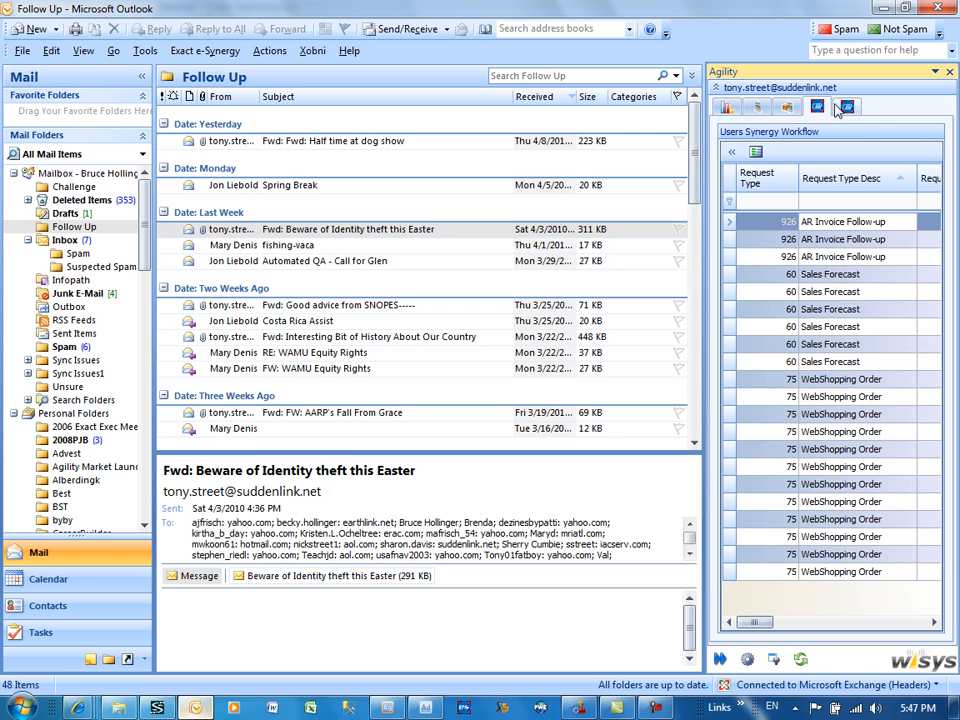
Step: Return to Agility Designer, select Customer Order History among the add-in's components, and leave the Customer Service add-in without saving
mouse_move(428, 710)
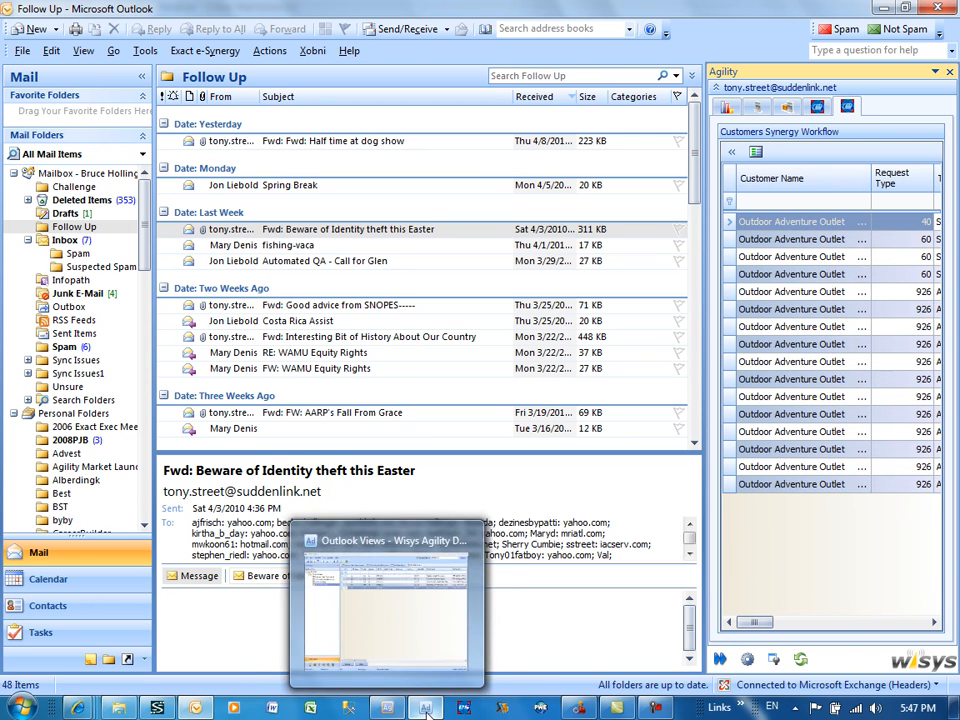
click(428, 665)
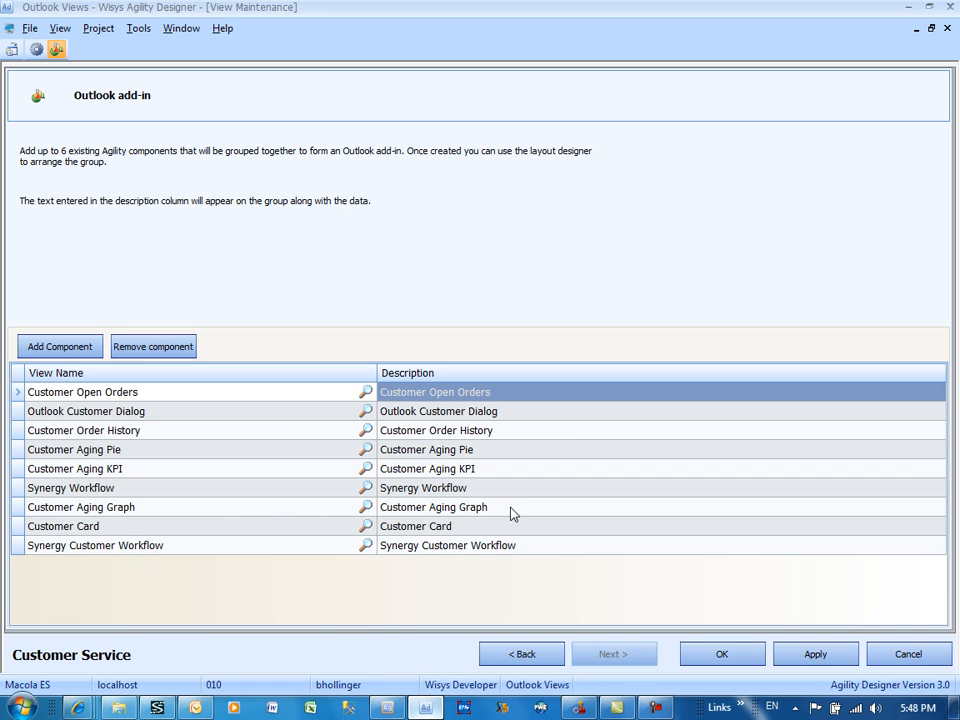
click(83, 433)
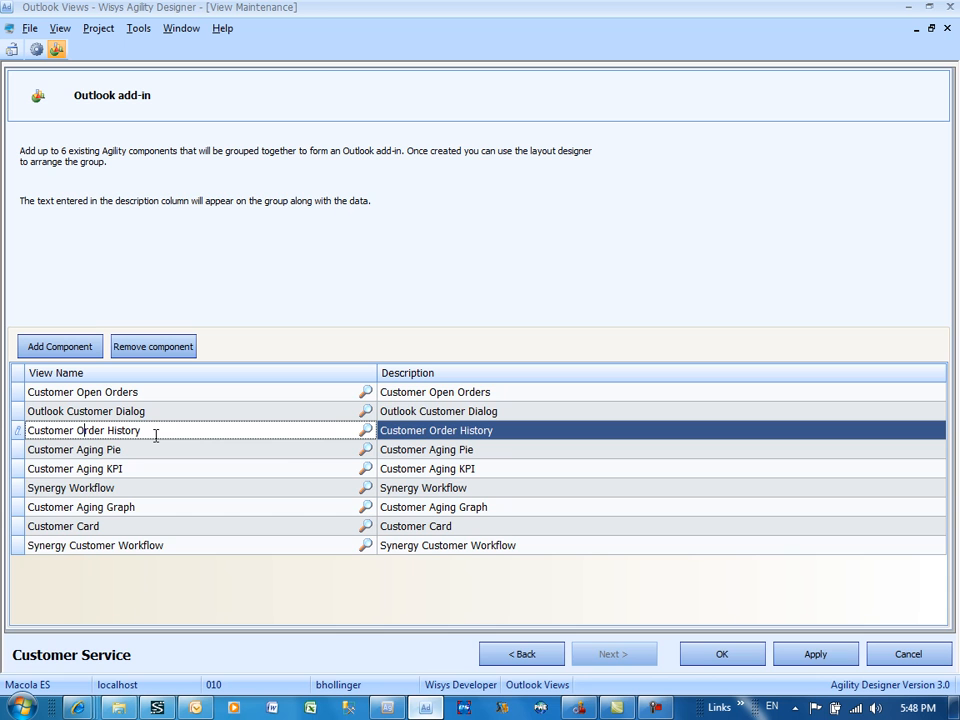
click(907, 655)
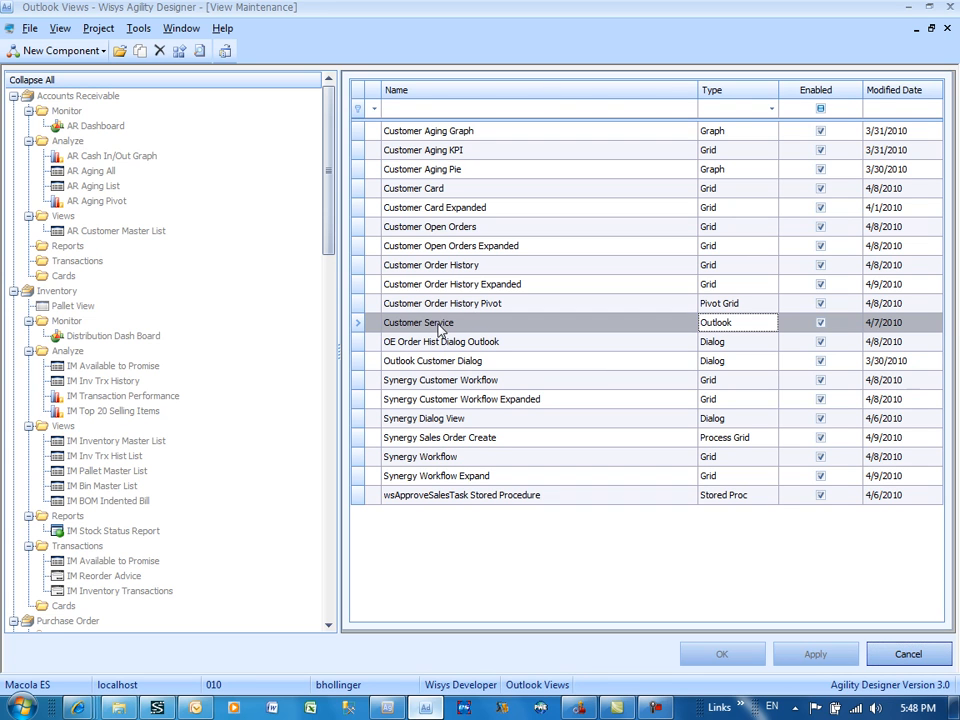
Step: Open the Customer Order History grid component and examine its SQL statement and filter fields
click(436, 268)
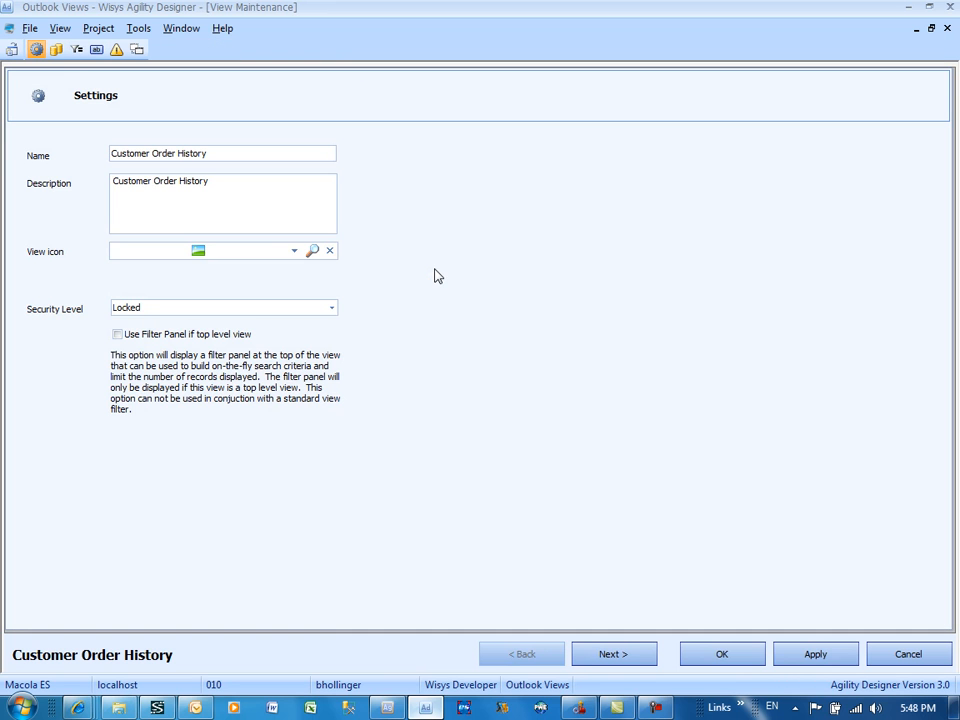
click(57, 50)
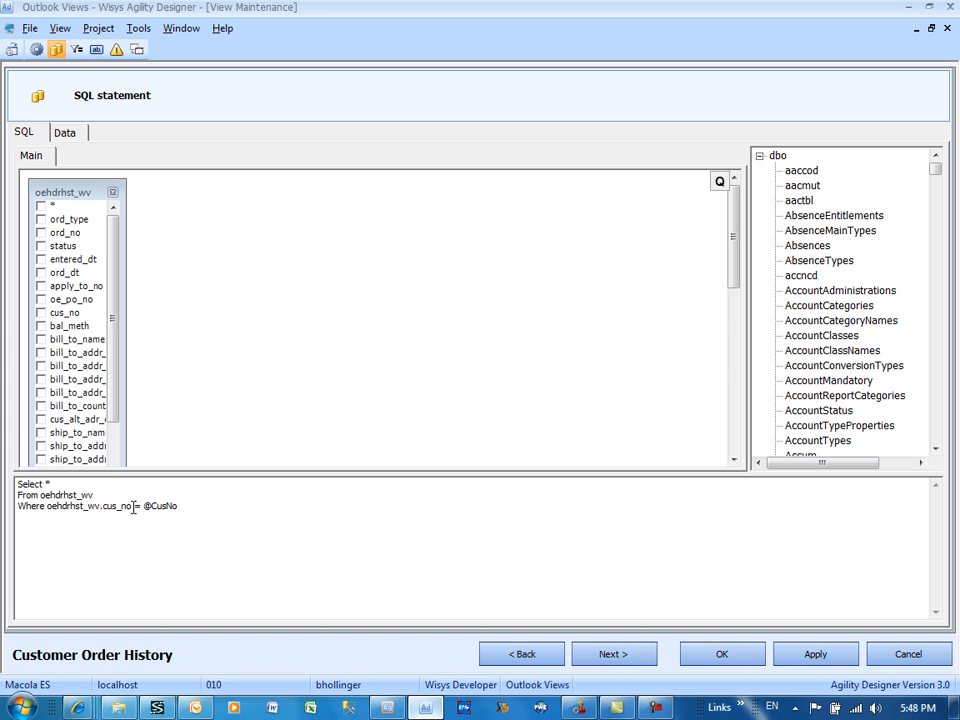
click(76, 50)
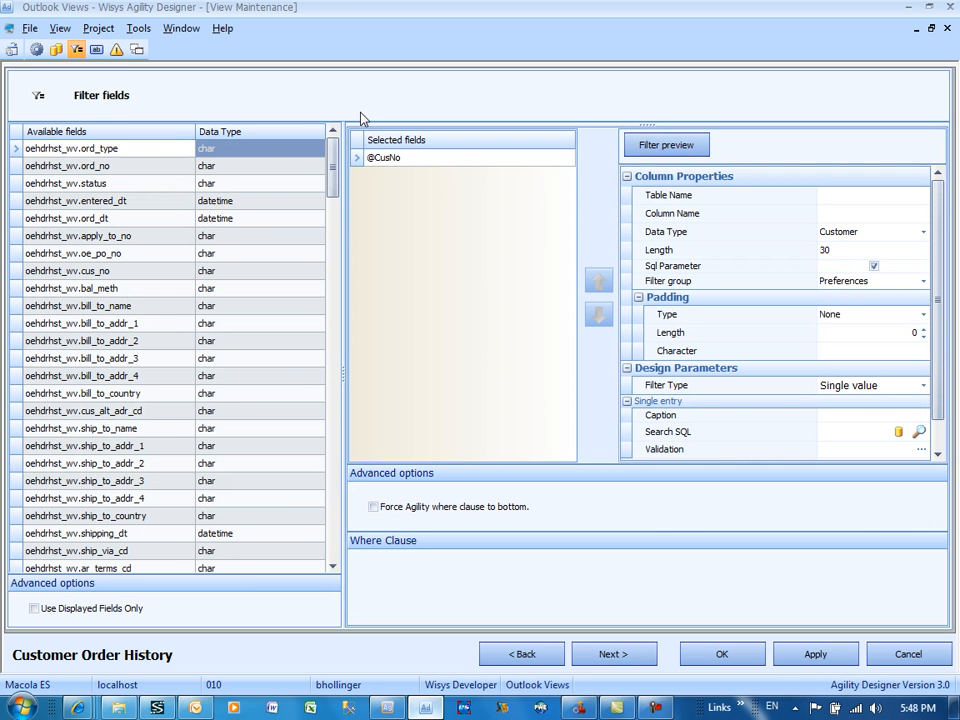
Step: Examine the properties of the Customer Order History grid's Expand, Invoice and Hist Pivot buttons, and close the component without saving
click(96, 50)
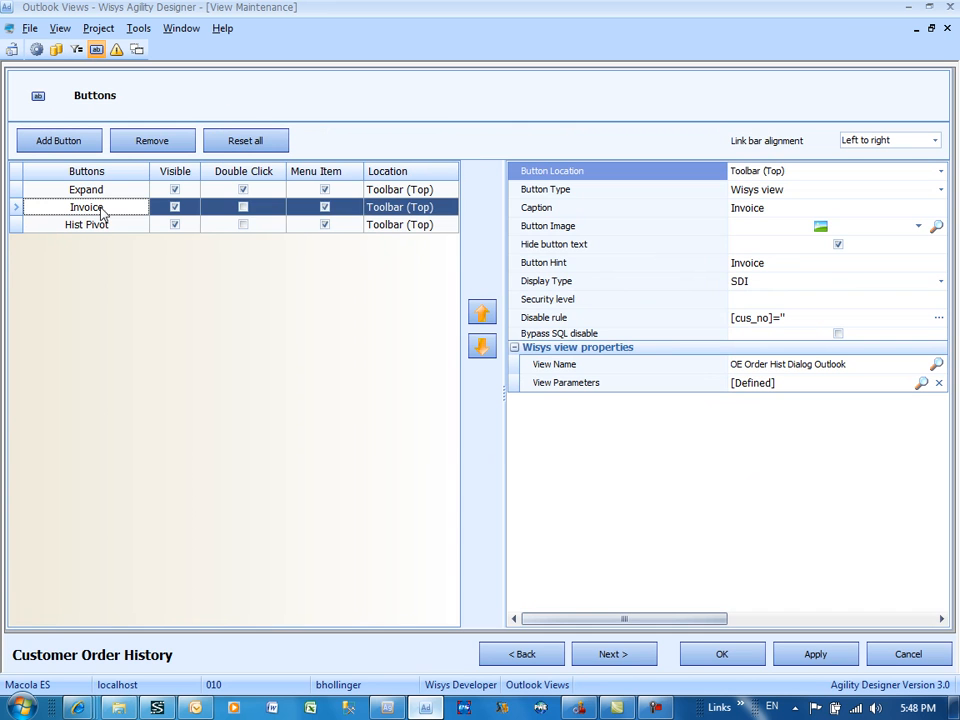
click(102, 225)
click(115, 190)
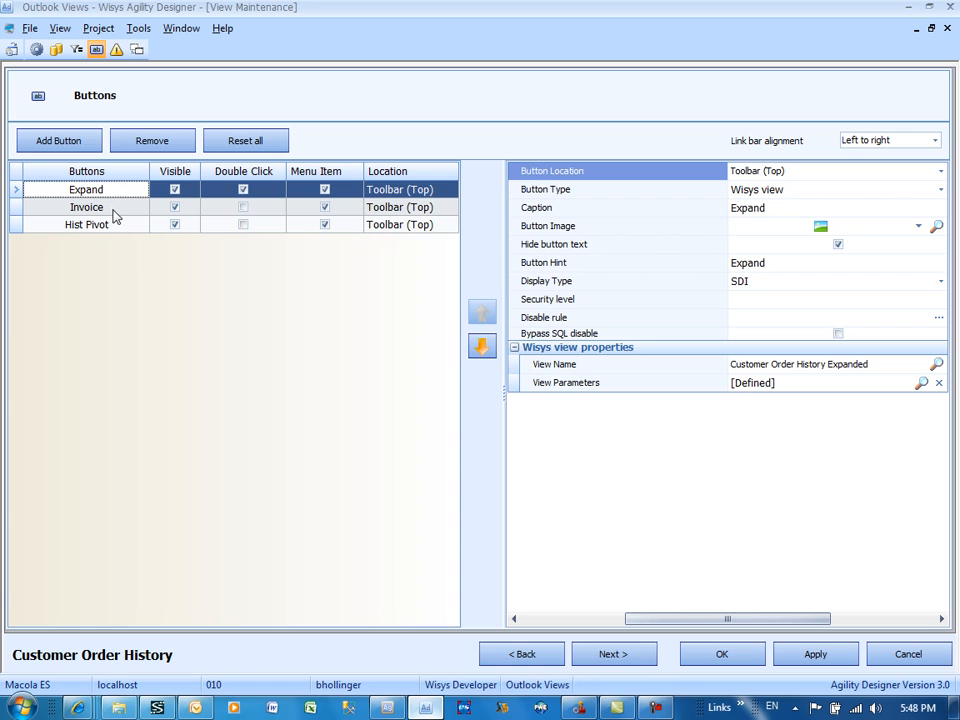
click(110, 226)
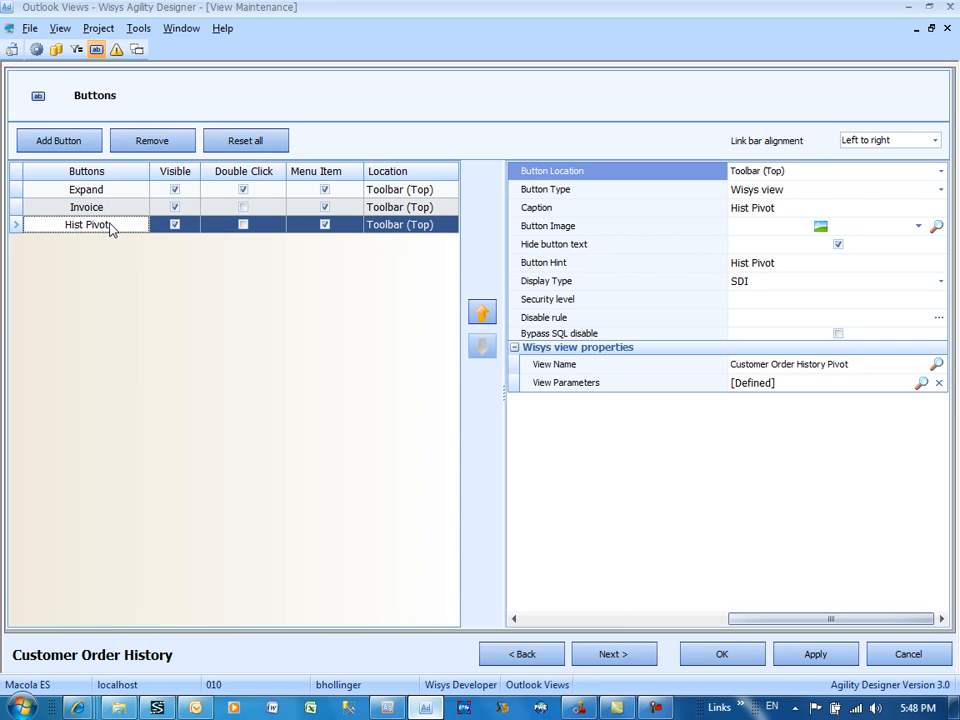
click(908, 655)
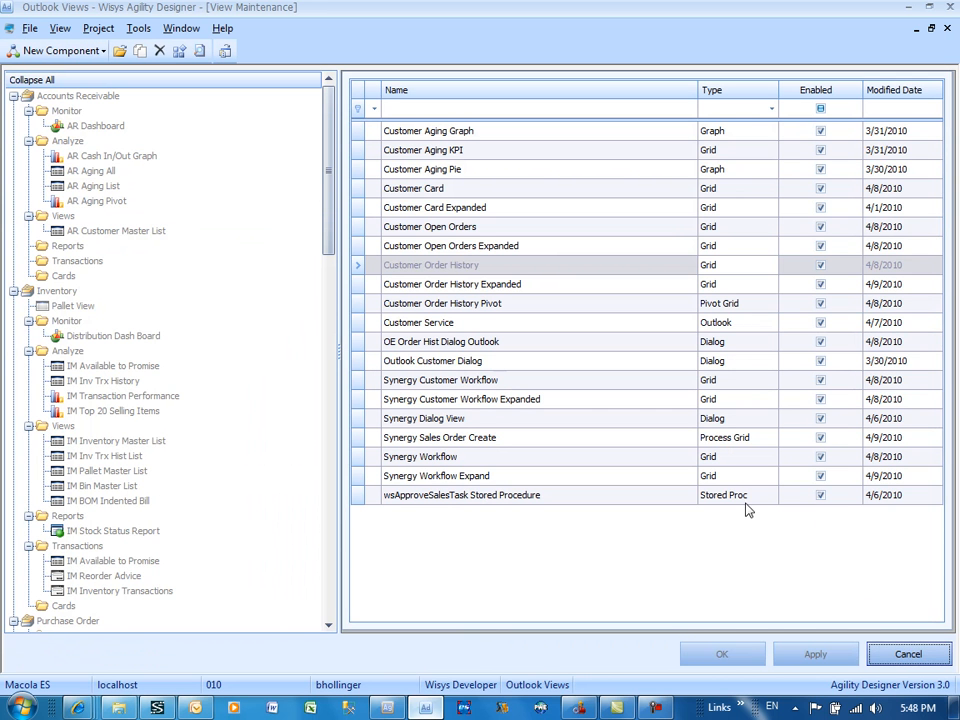
Step: Open the Customer Order History Pivot component, examine the tables and joins in its SQL statement, and close it without saving
click(722, 305)
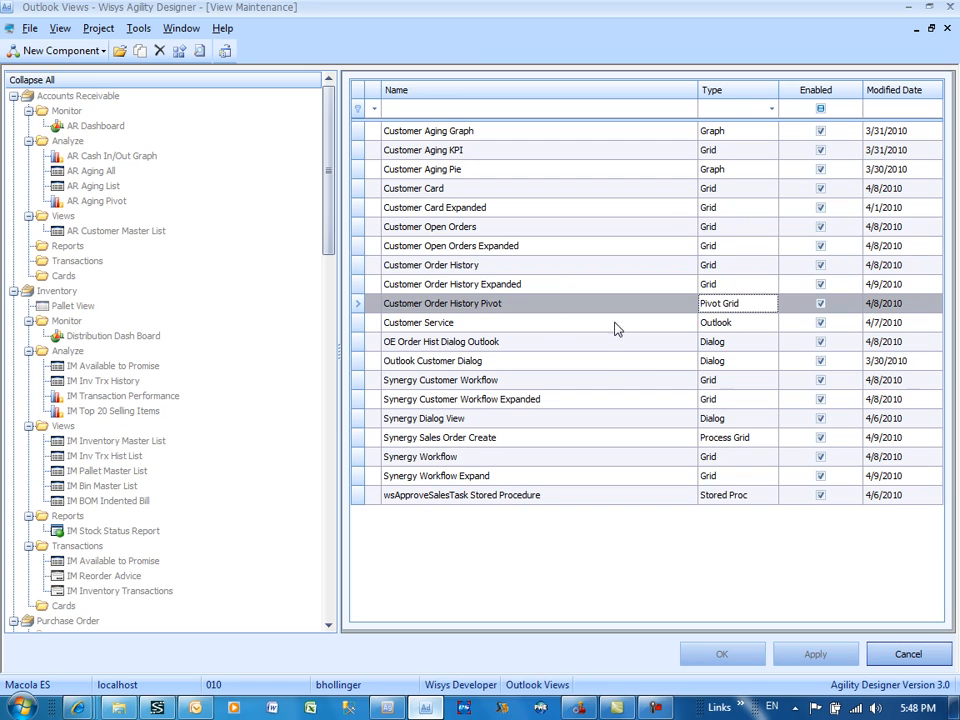
double_click(500, 306)
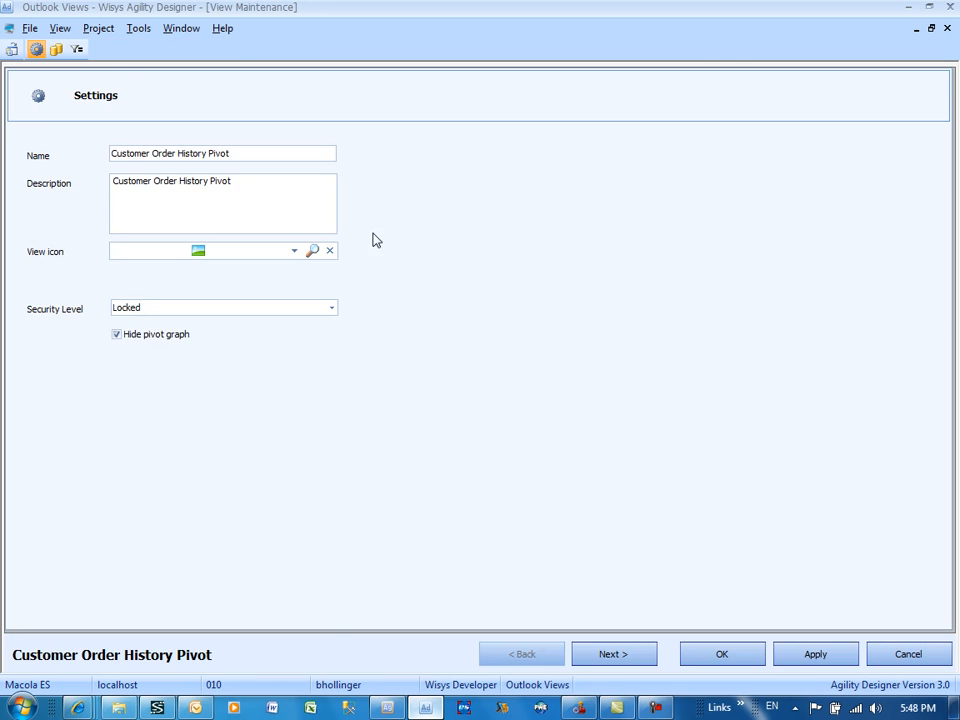
click(54, 49)
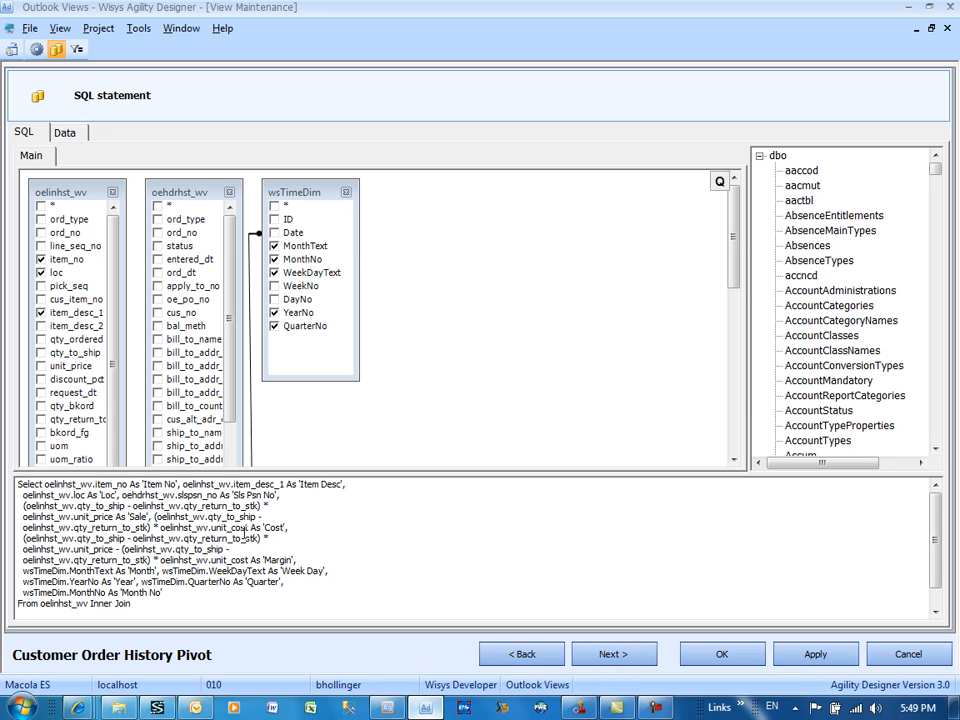
drag(230, 295, 222, 545)
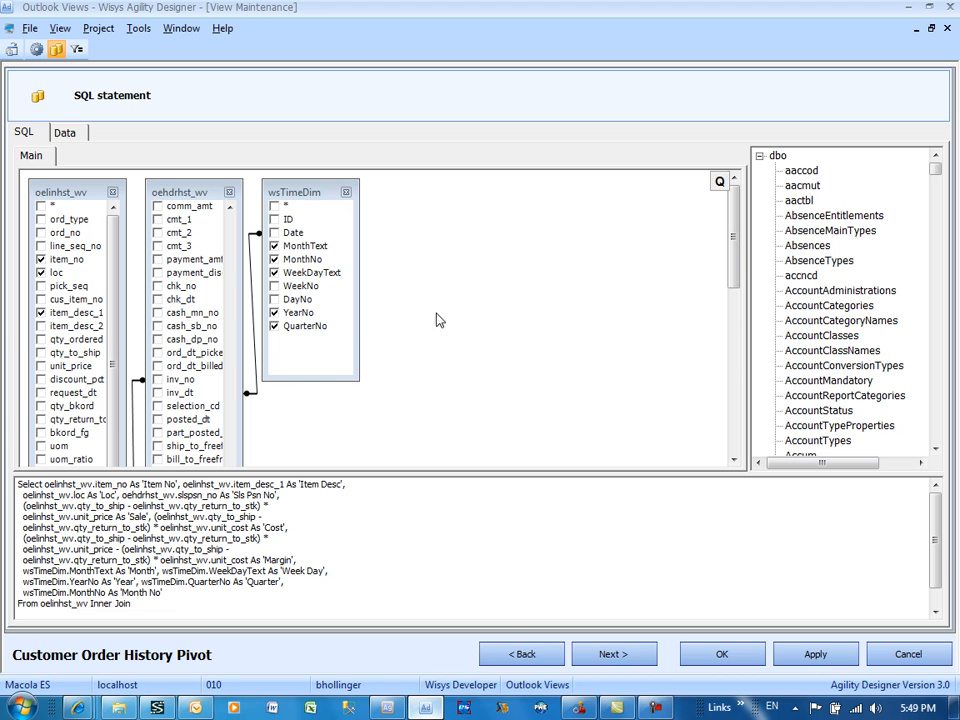
click(898, 656)
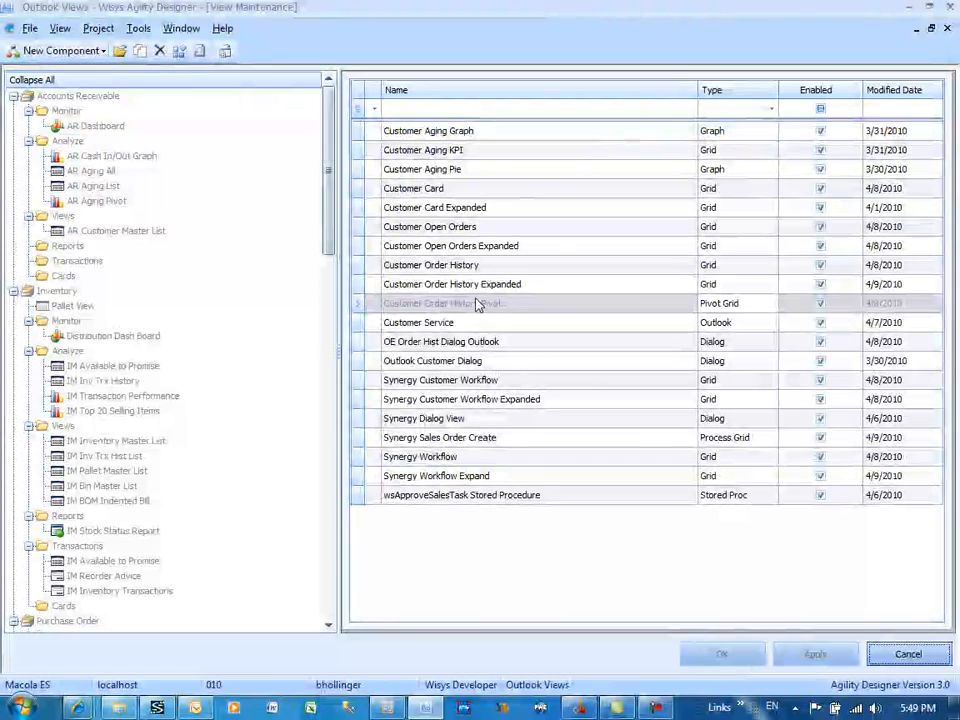
Step: Preview the Customer Order History grid and move the Apply To No column between Oe Po No and Cus No
click(441, 268)
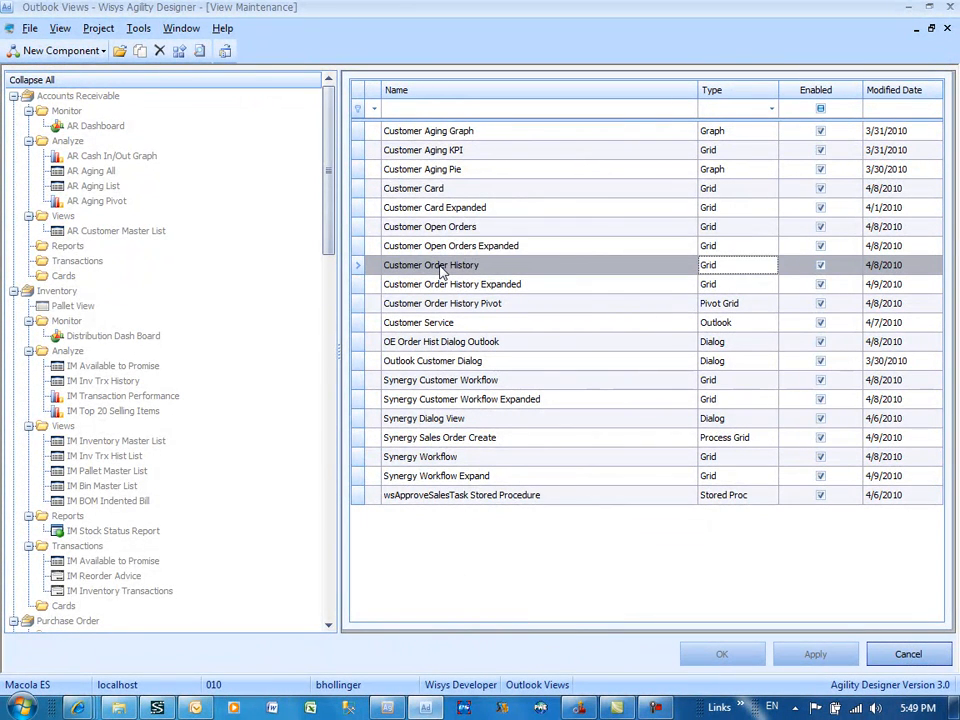
right_click(441, 270)
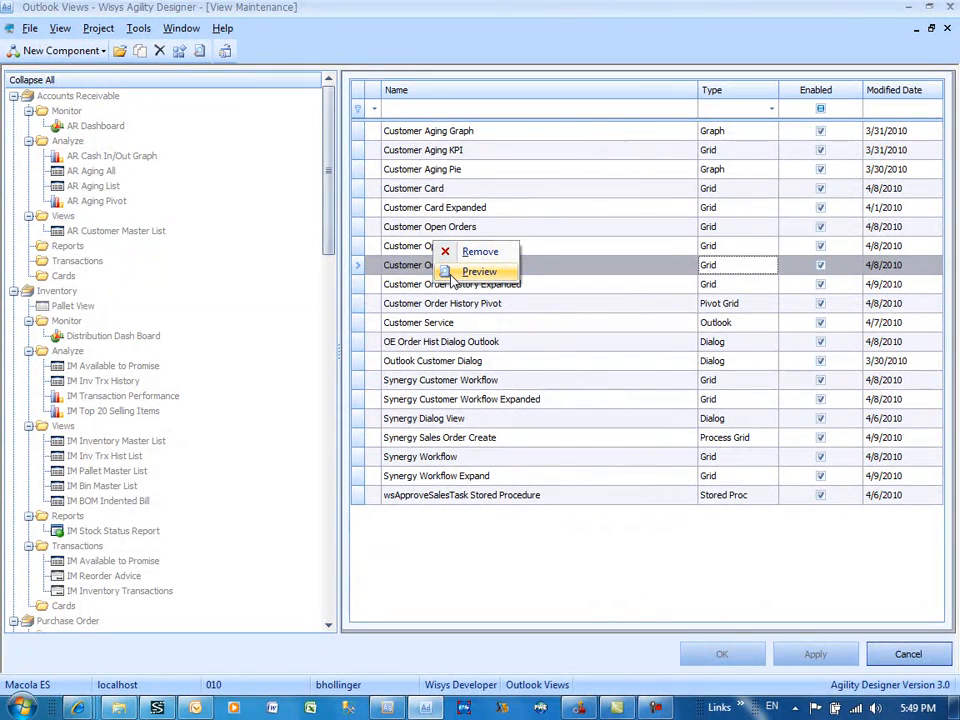
click(451, 275)
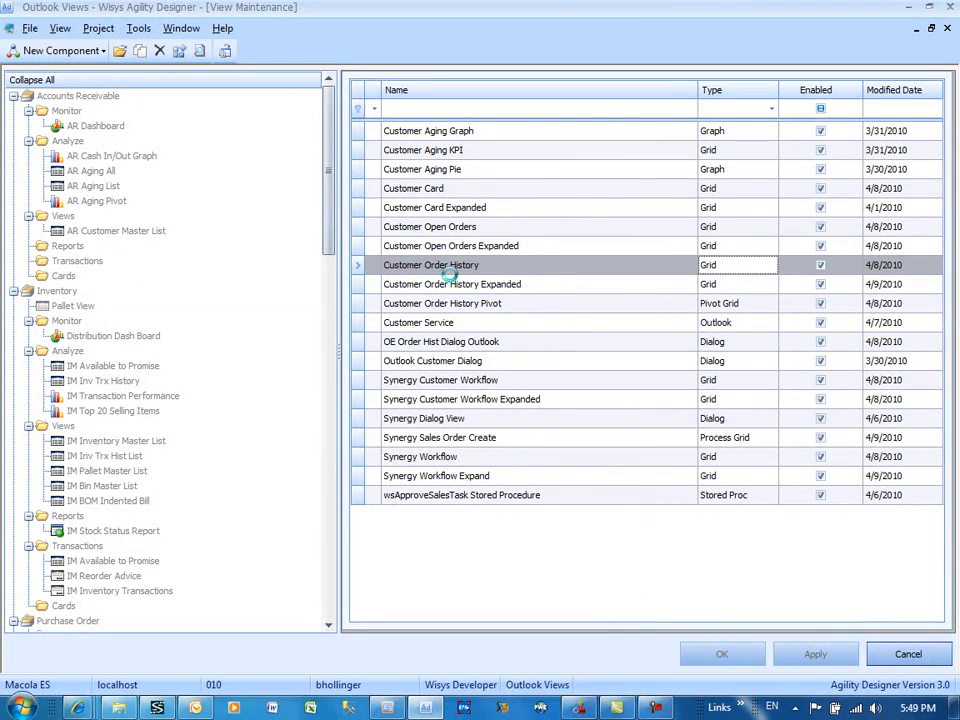
click(806, 147)
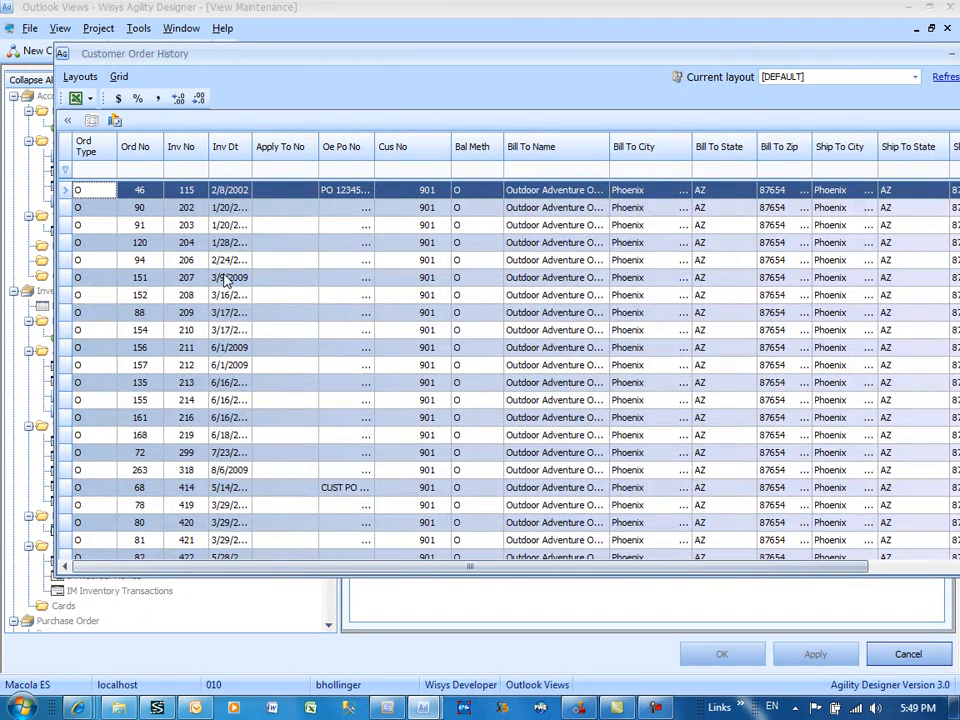
drag(289, 152, 389, 148)
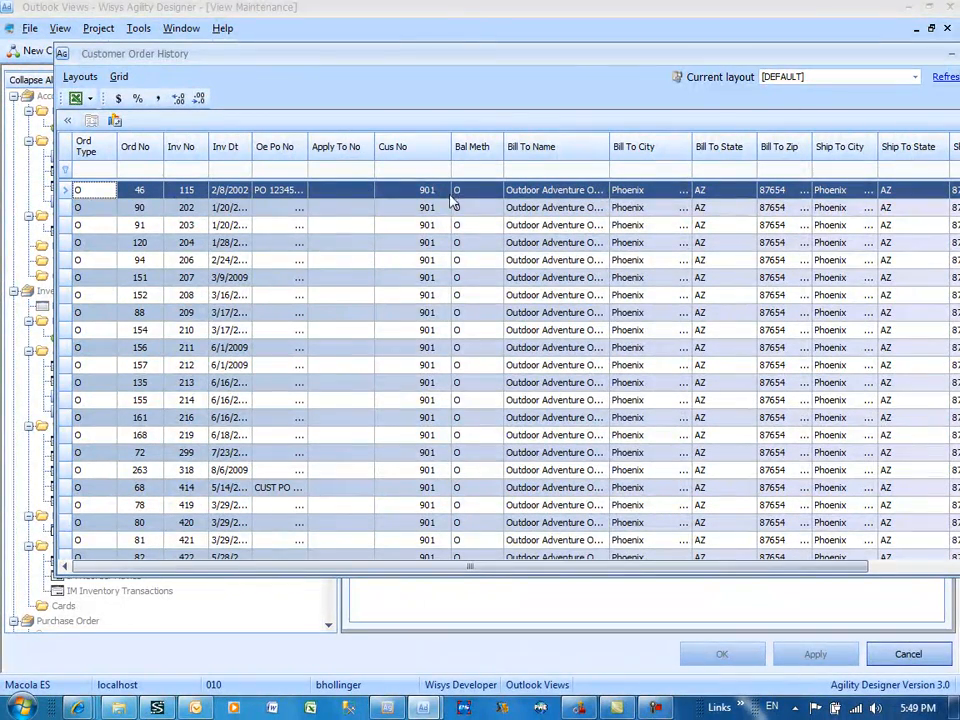
Step: Remove the Apply To No column from the Customer Order History grid by returning it to the column chooser
right_click(345, 158)
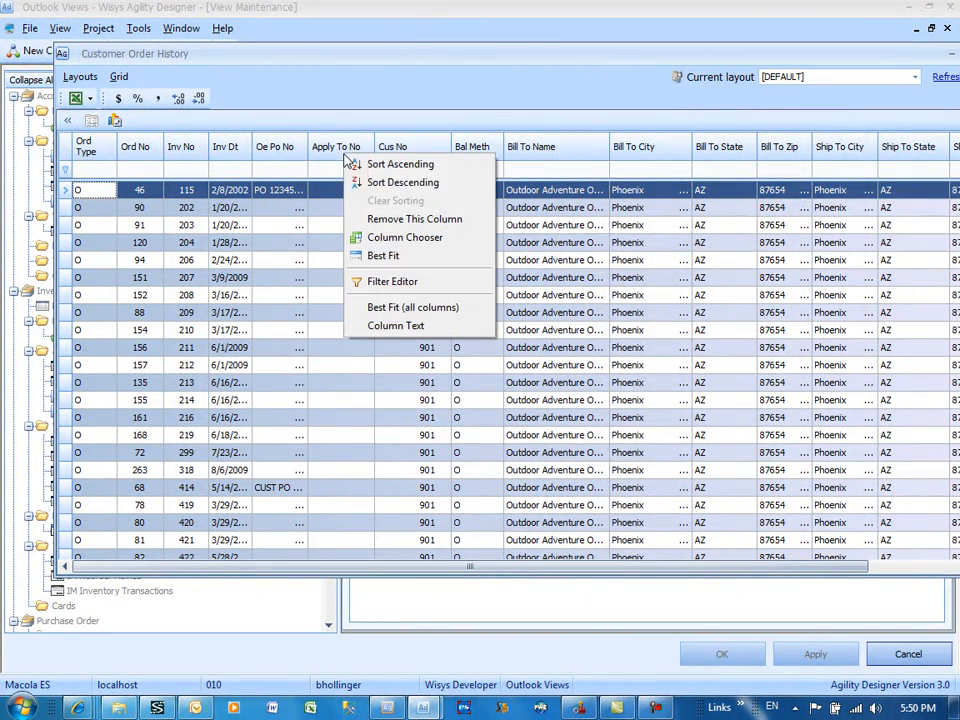
click(405, 239)
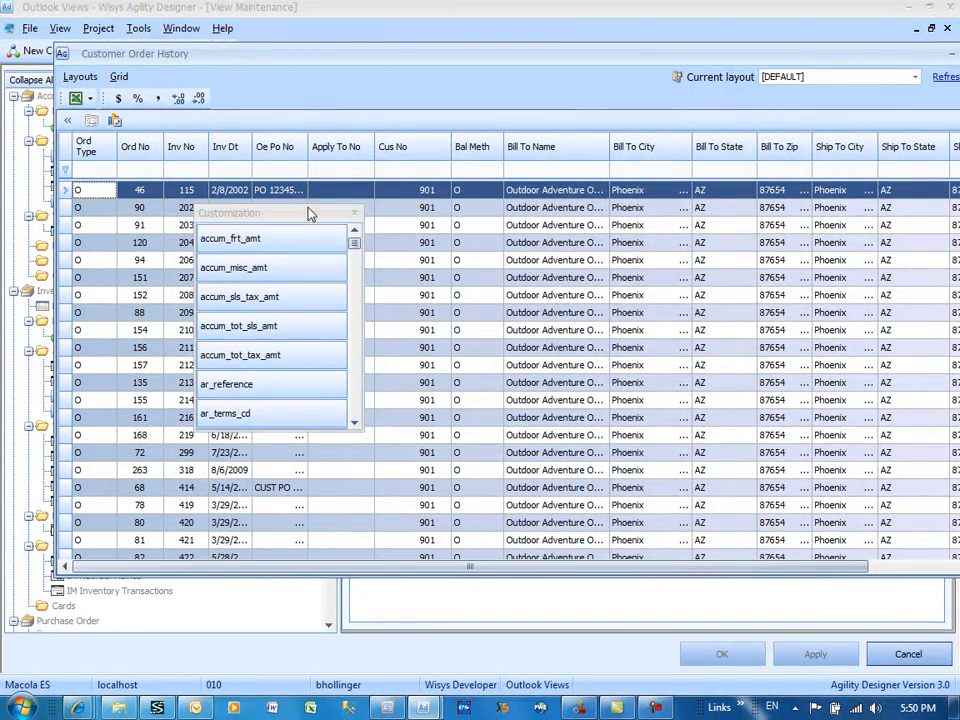
drag(337, 160, 307, 289)
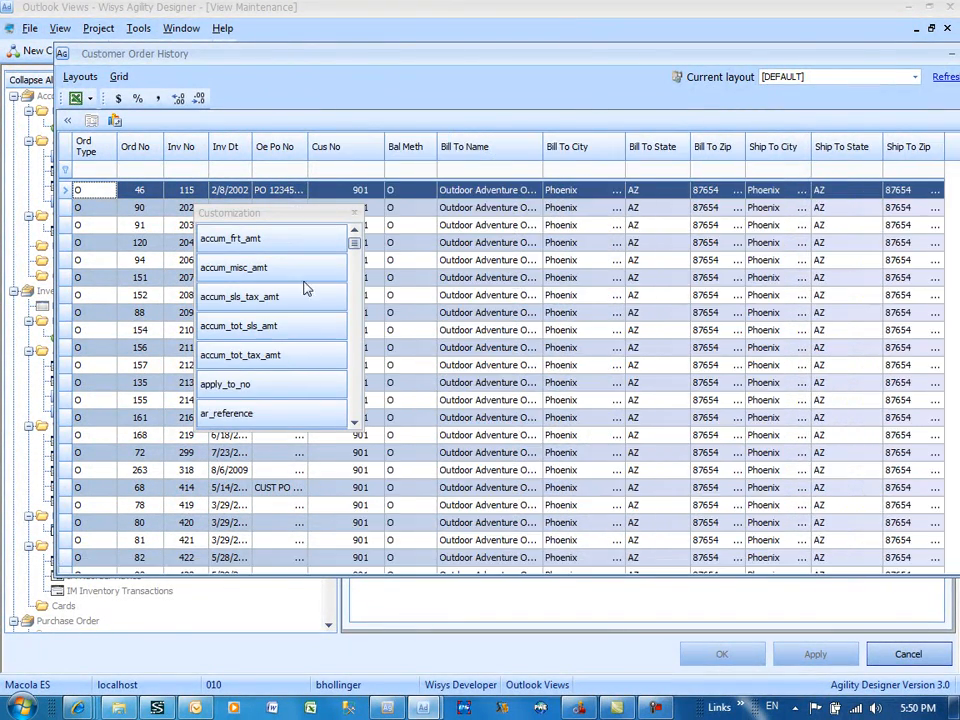
click(353, 214)
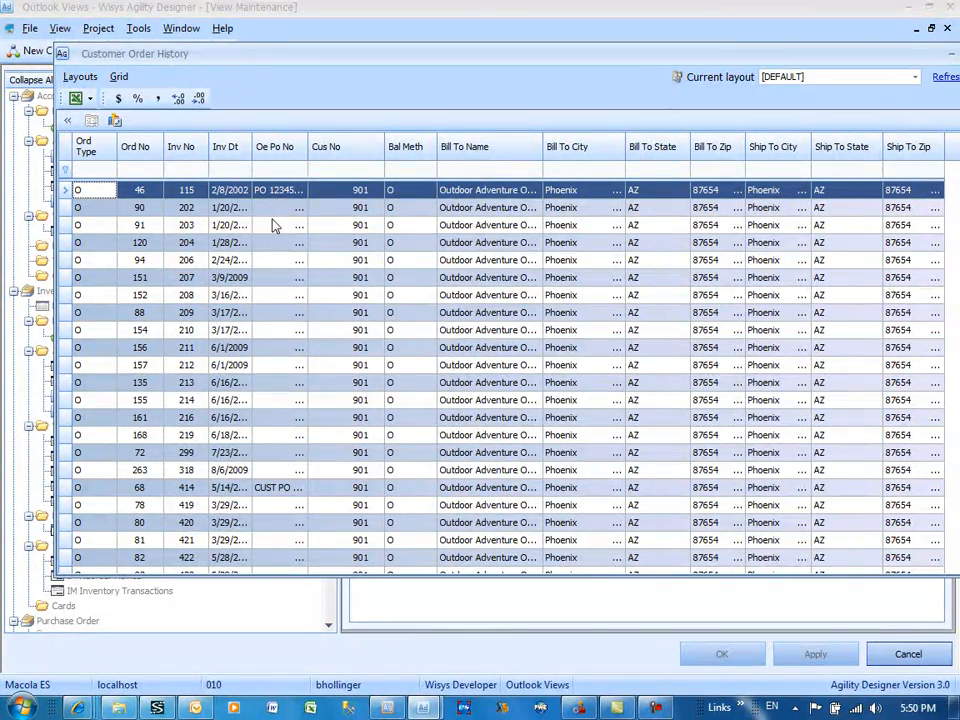
Step: Open the column text settings for the Cus No column, examine them, and dismiss them
right_click(352, 148)
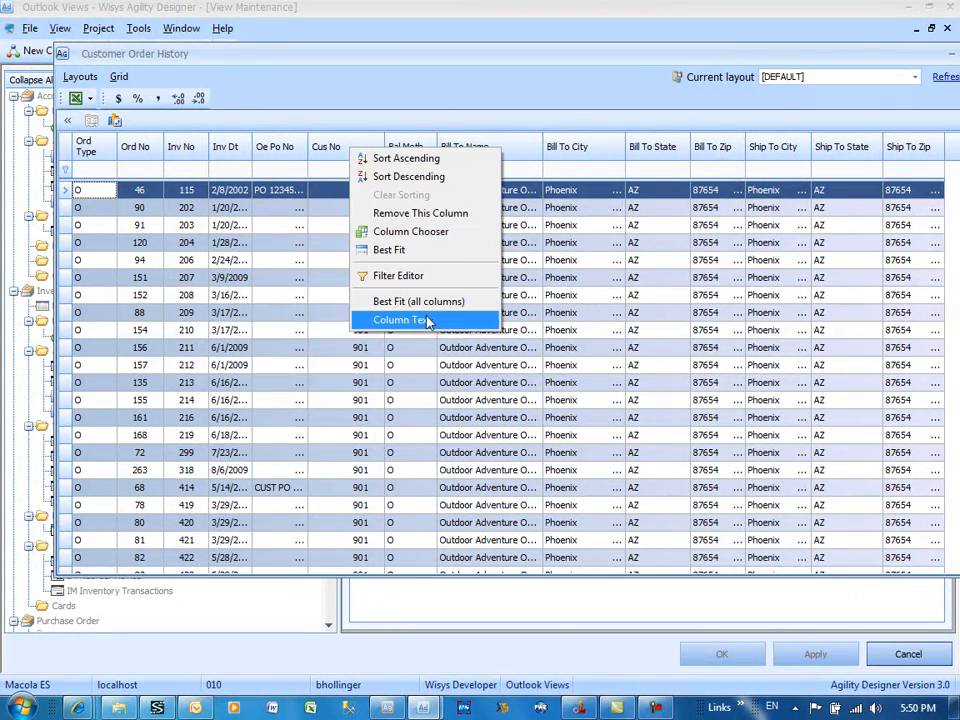
click(400, 320)
click(614, 398)
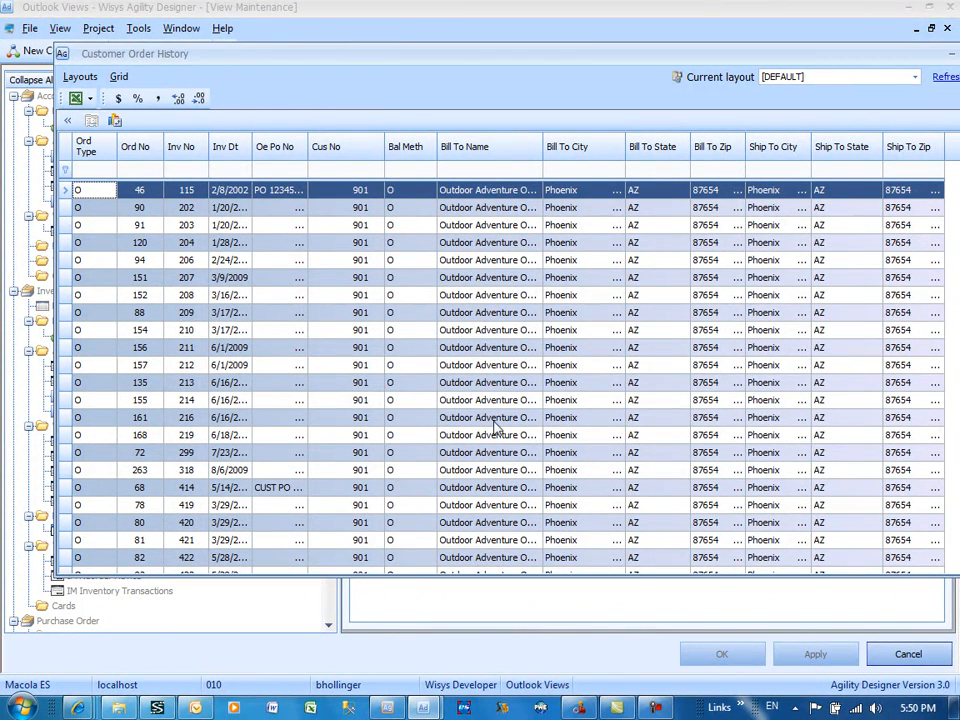
Step: Open the Customer Order History Pivot from the previewed grid, examine it, and close both the pivot and the grid preview
click(114, 121)
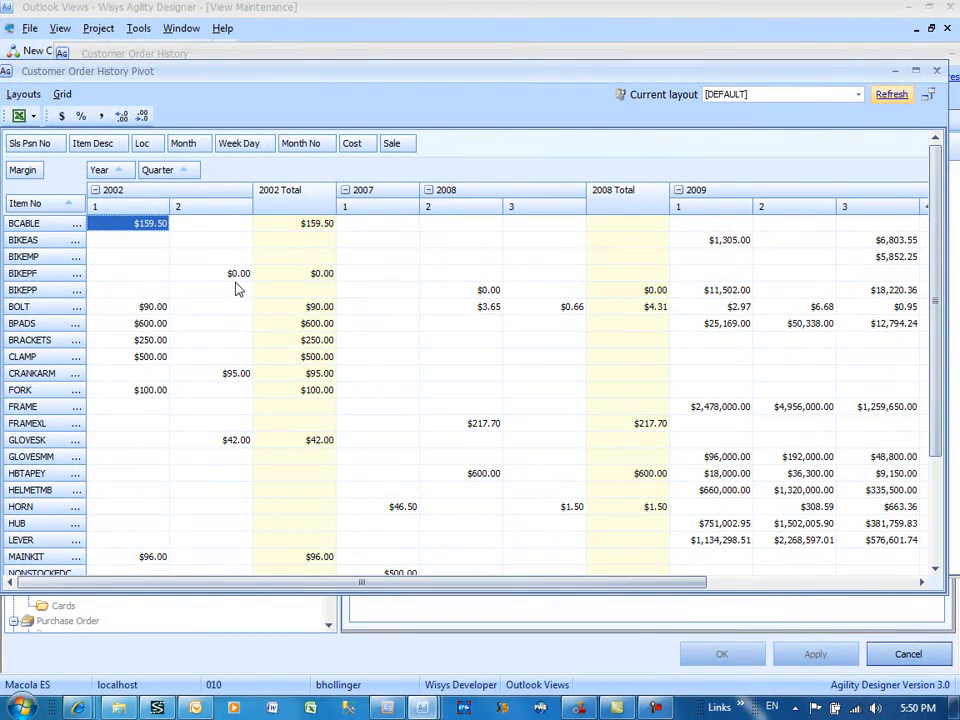
click(937, 74)
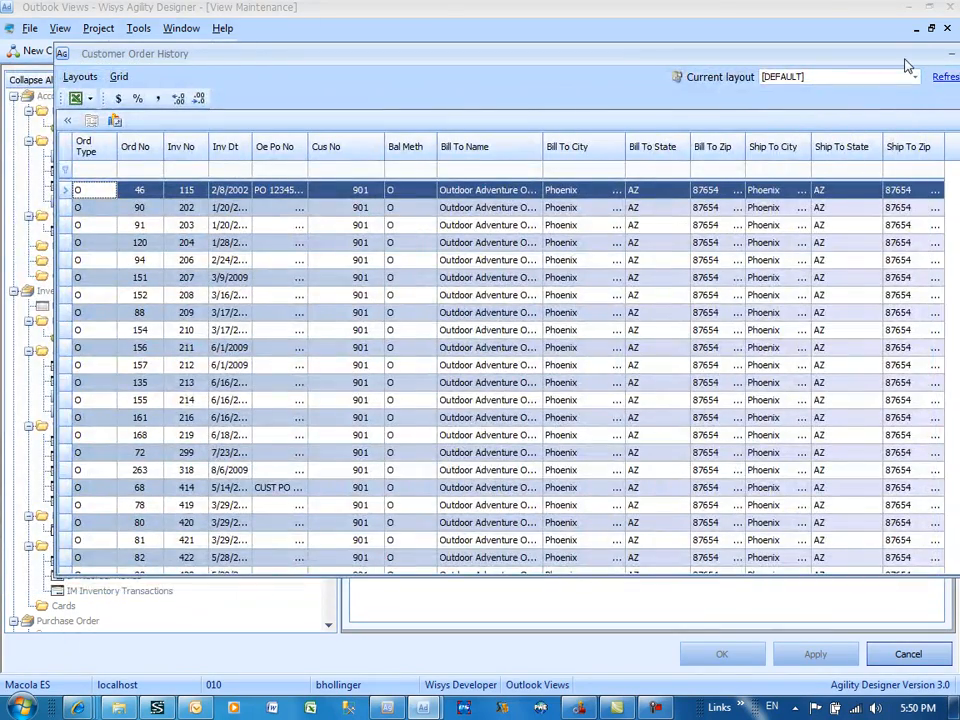
drag(909, 66, 875, 75)
double_click(874, 64)
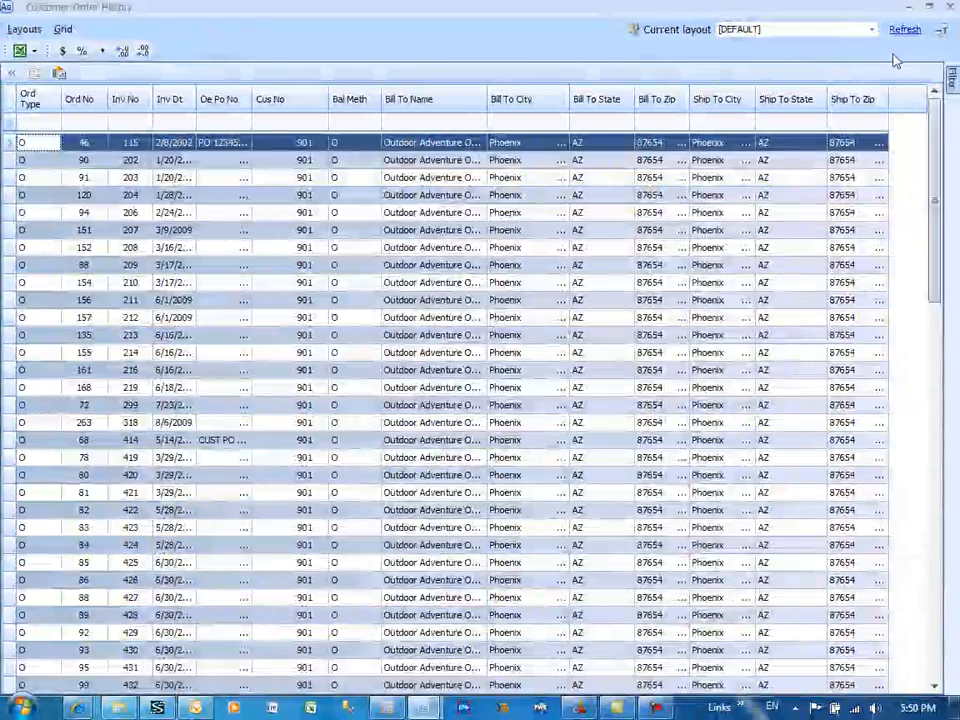
click(949, 7)
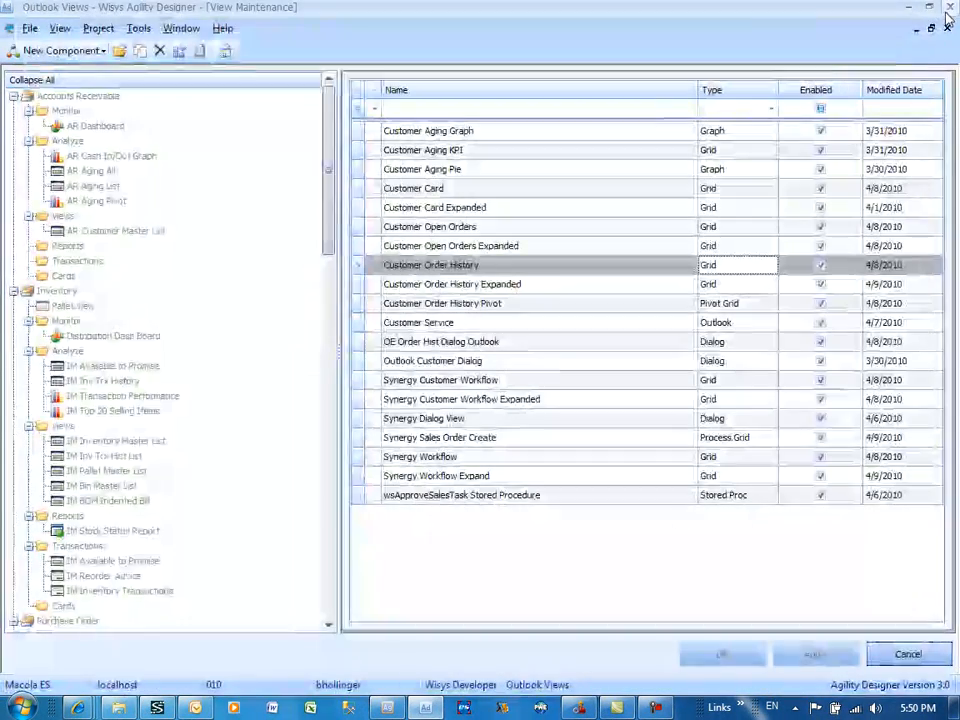
Step: Switch to Outlook, open the pivot from the Agility add-in's Customer Order History, replace Margin with Sale as the data field, and close it
click(197, 700)
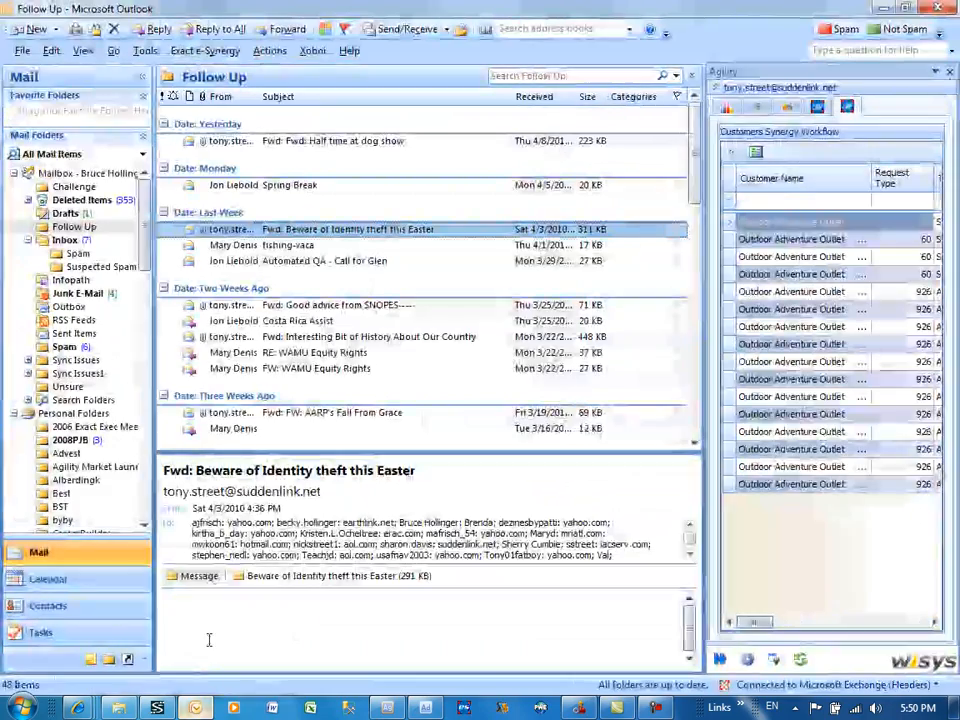
click(795, 110)
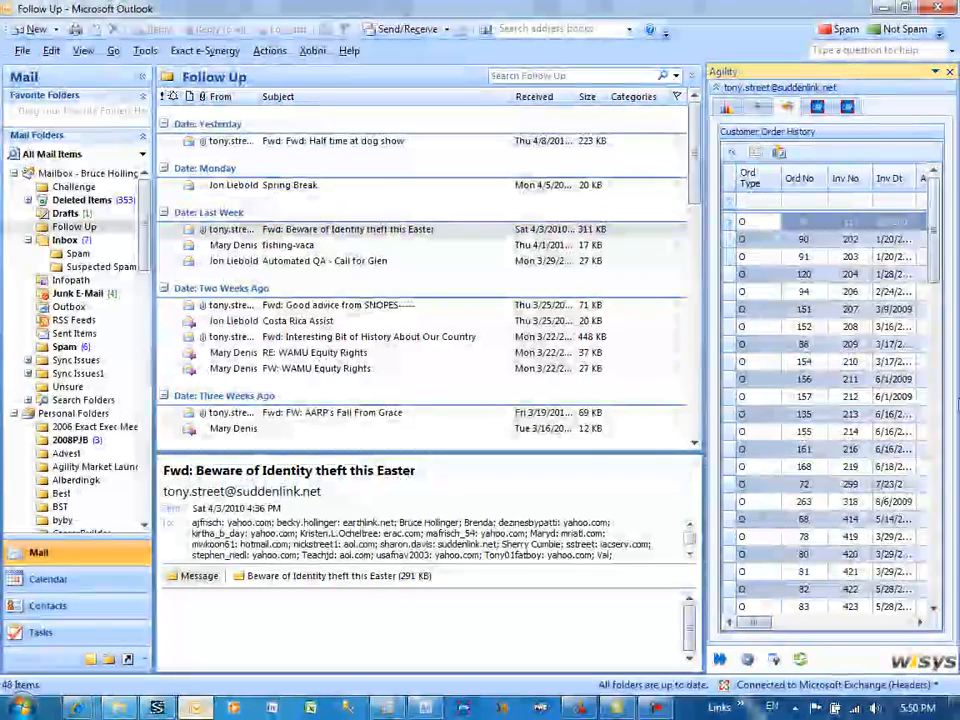
click(779, 152)
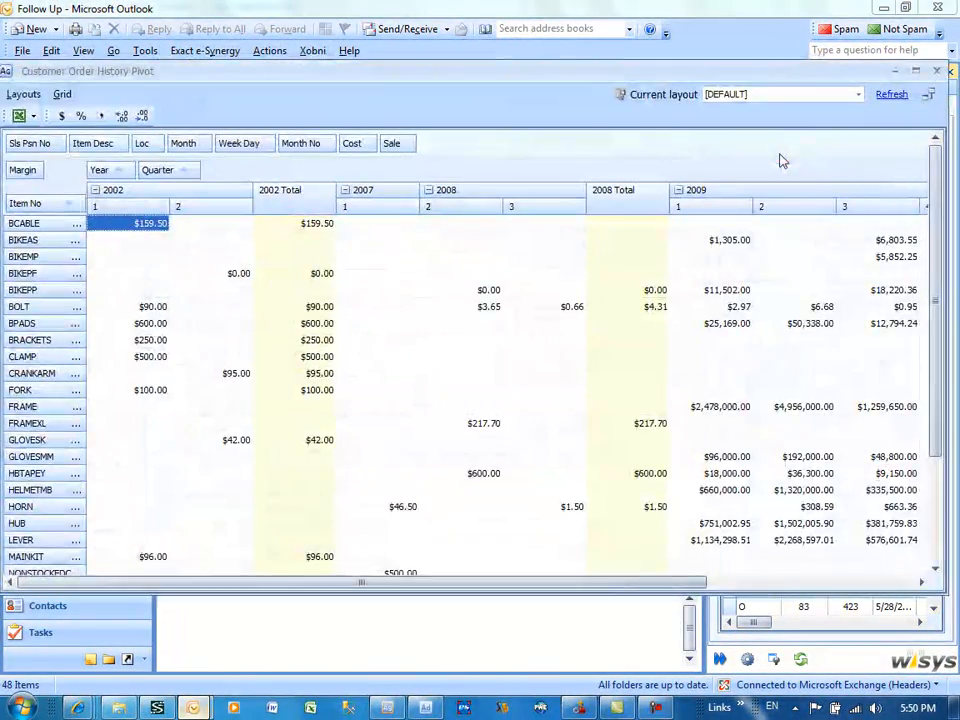
drag(34, 173, 495, 155)
drag(398, 146, 40, 170)
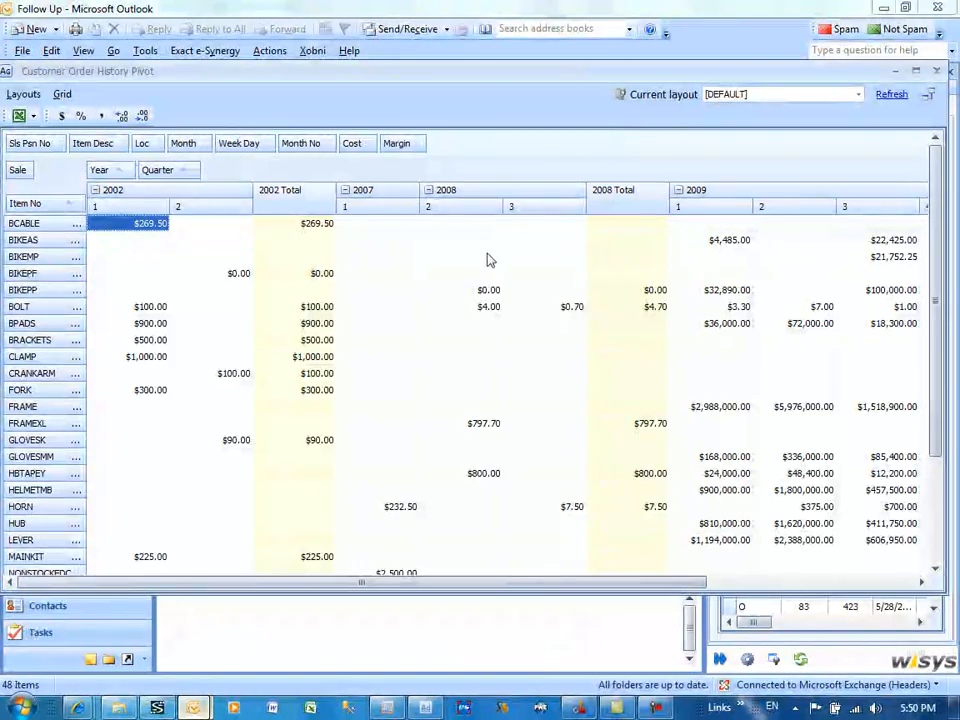
click(945, 72)
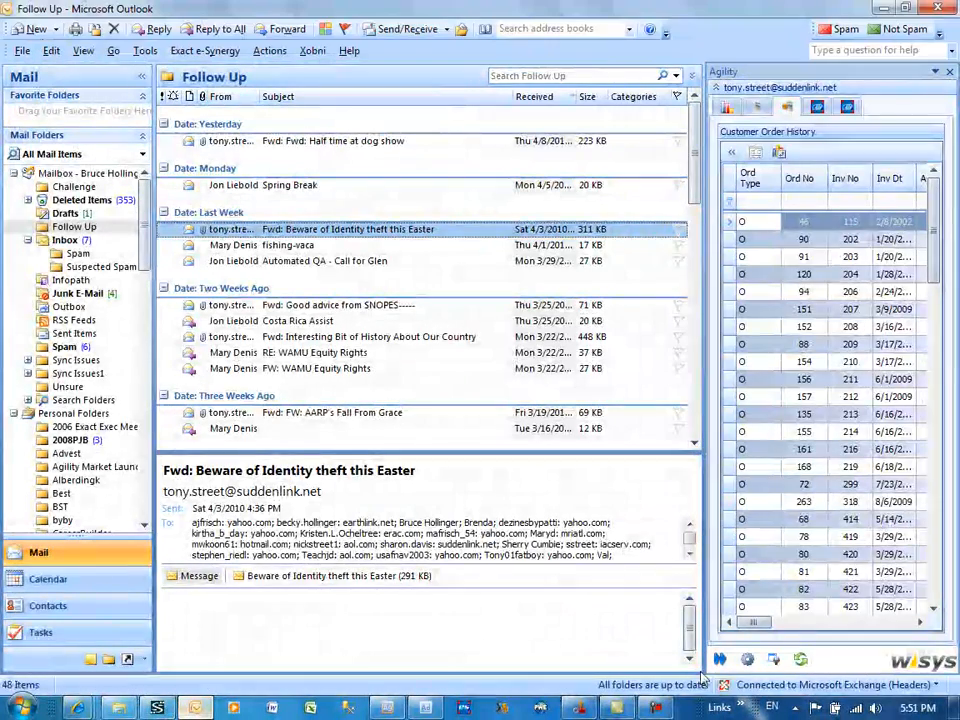
Step: Examine the dashboard choices in the Agility add-in settings, and locate the matching Customer Service component of type Outlook in Agility Designer
click(747, 660)
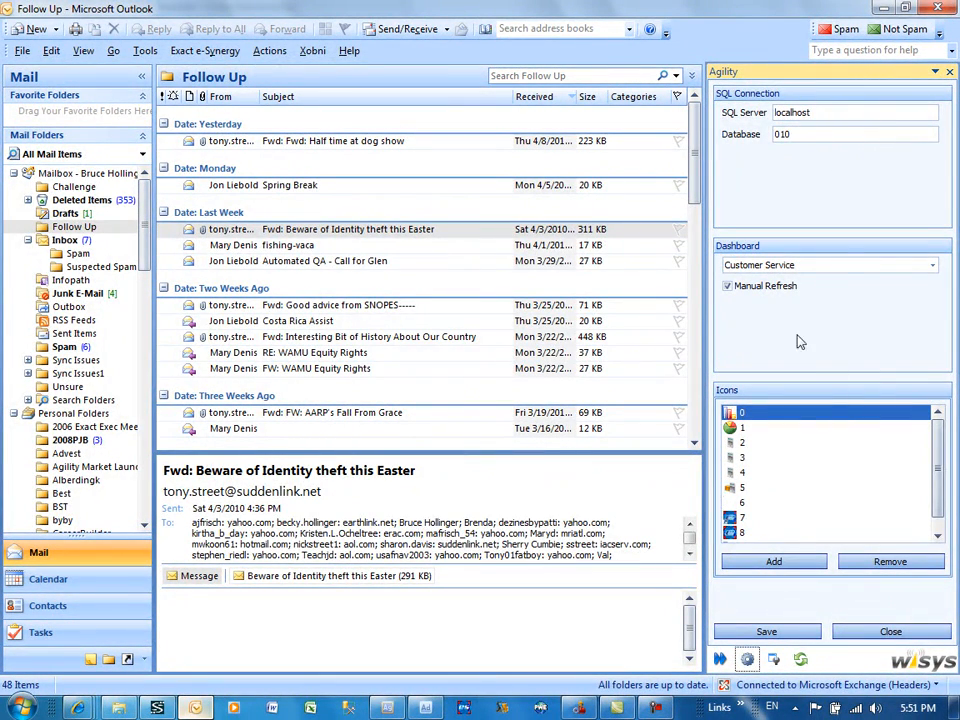
click(843, 265)
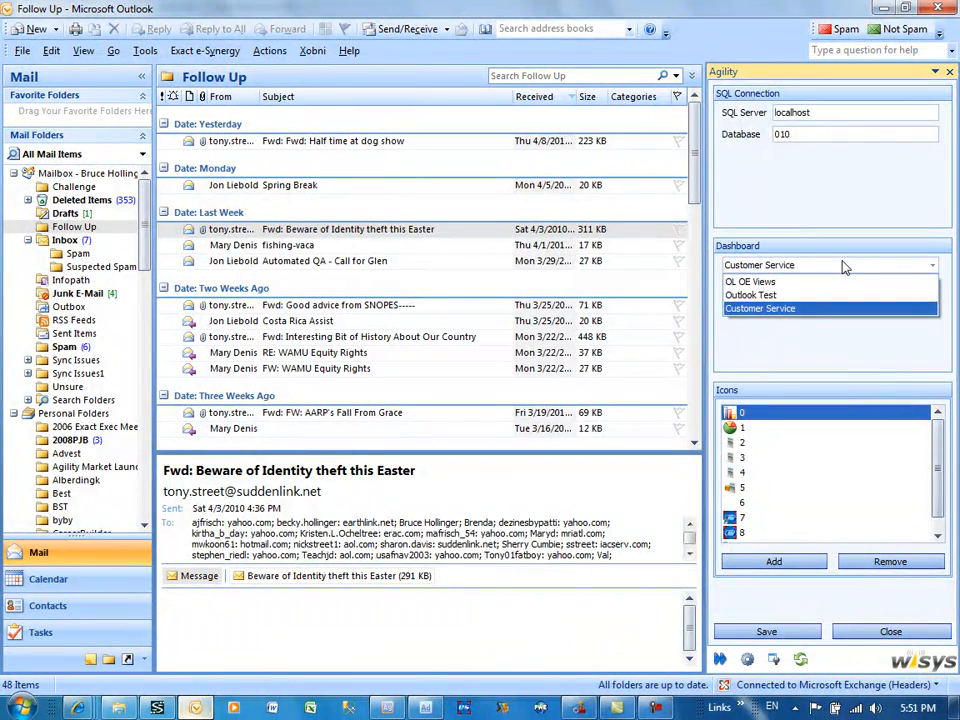
click(838, 308)
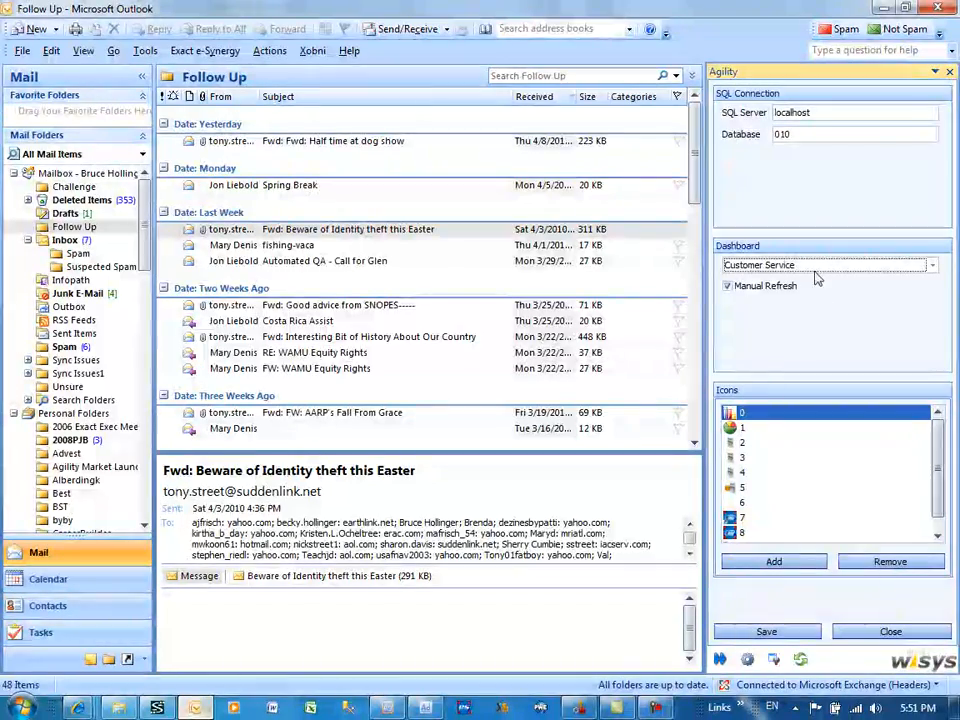
click(437, 712)
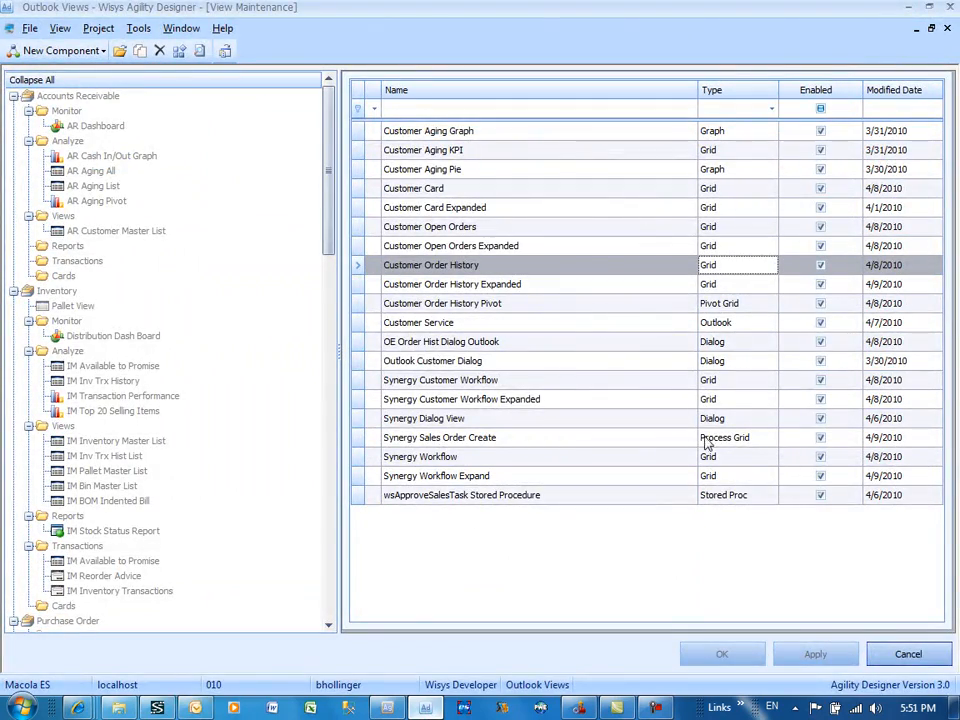
click(712, 326)
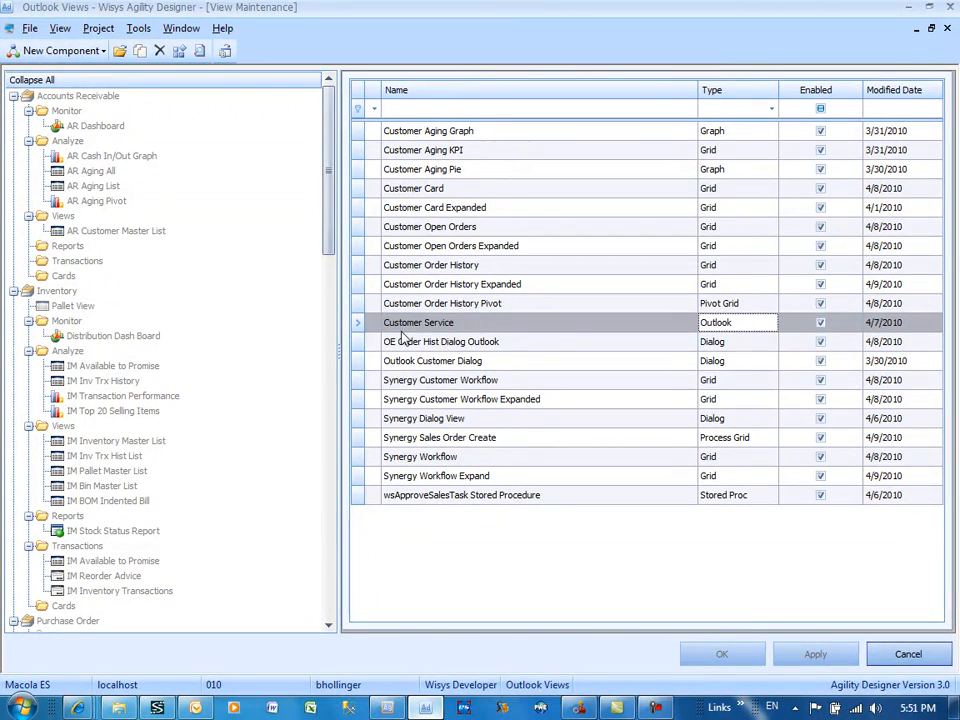
Step: Switch back to Outlook, choose Customer Service as the Agility dashboard, and save the add-in settings
click(201, 711)
click(874, 268)
click(830, 306)
click(766, 632)
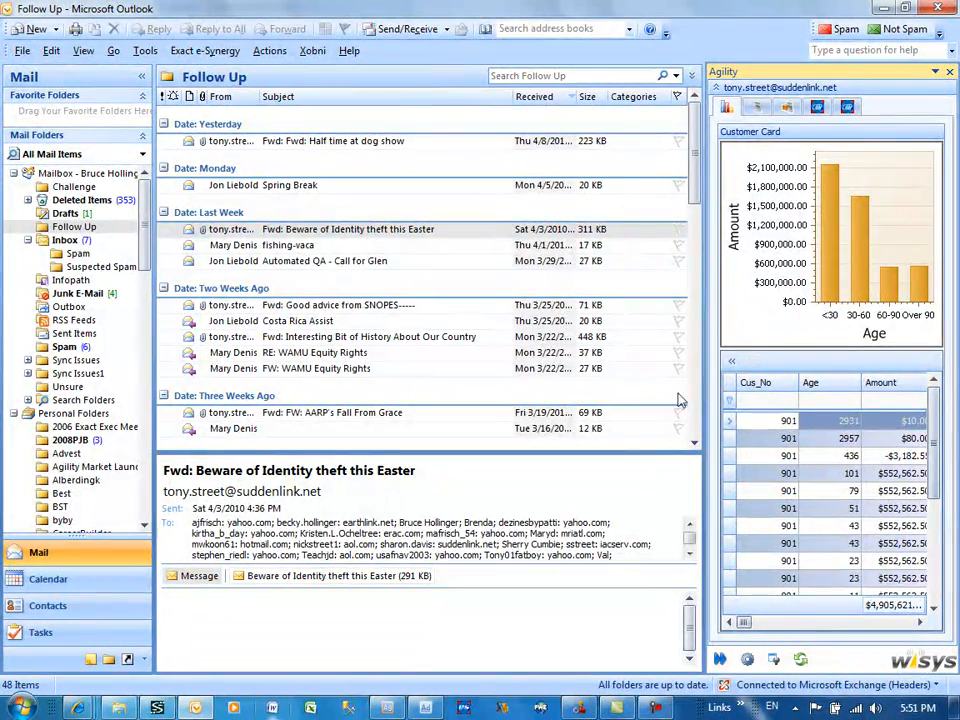
Step: Turn on layout customization for the Agility dashboard and examine the layout options available for its tabbed group
click(773, 661)
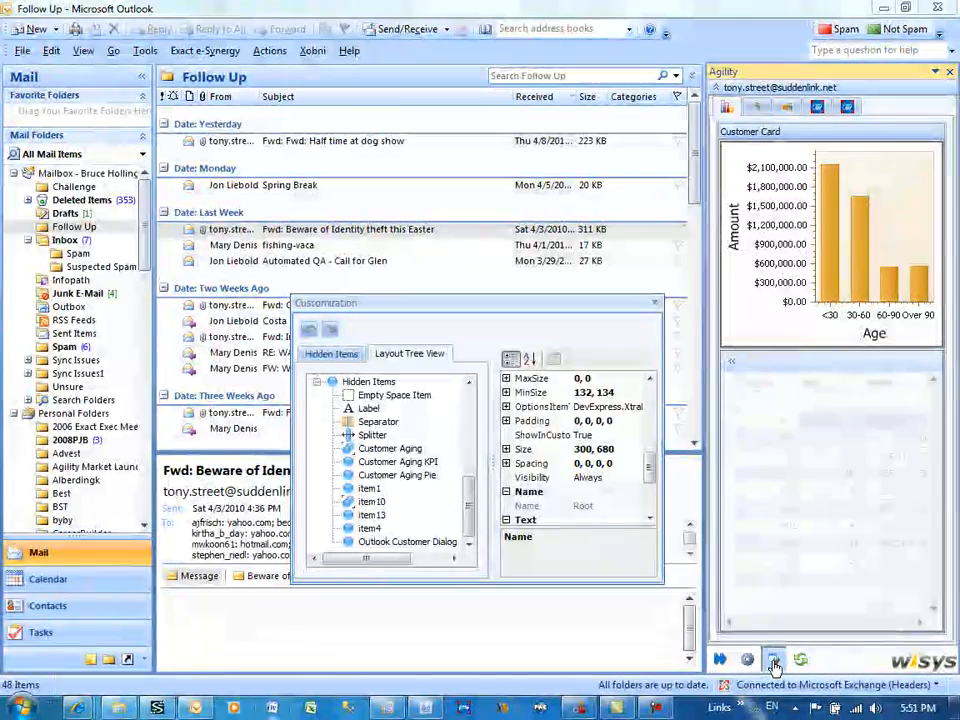
click(823, 348)
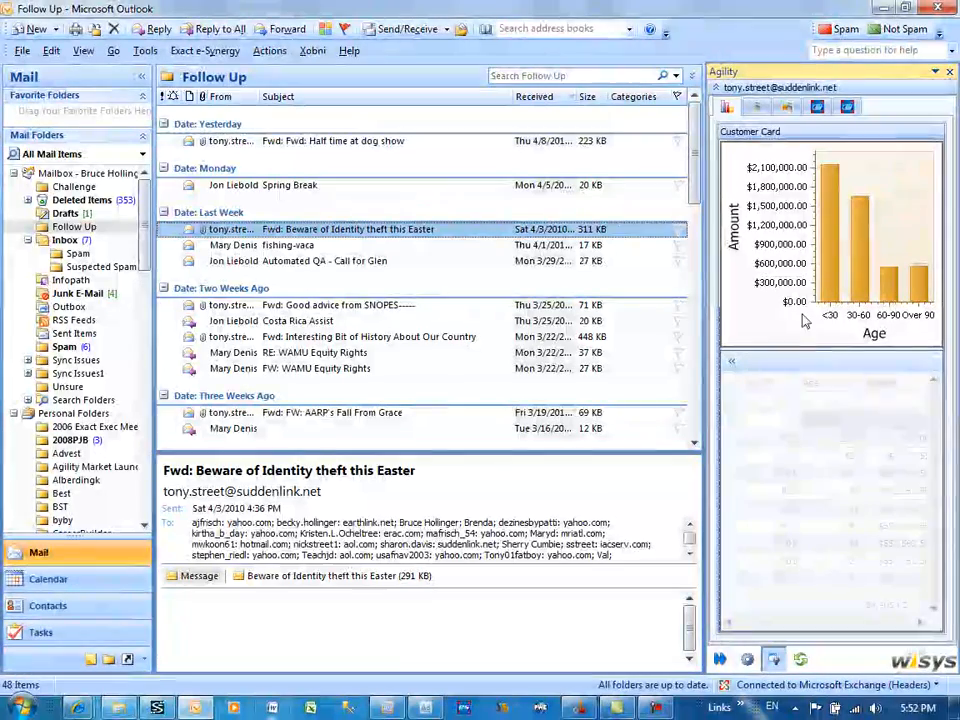
right_click(873, 117)
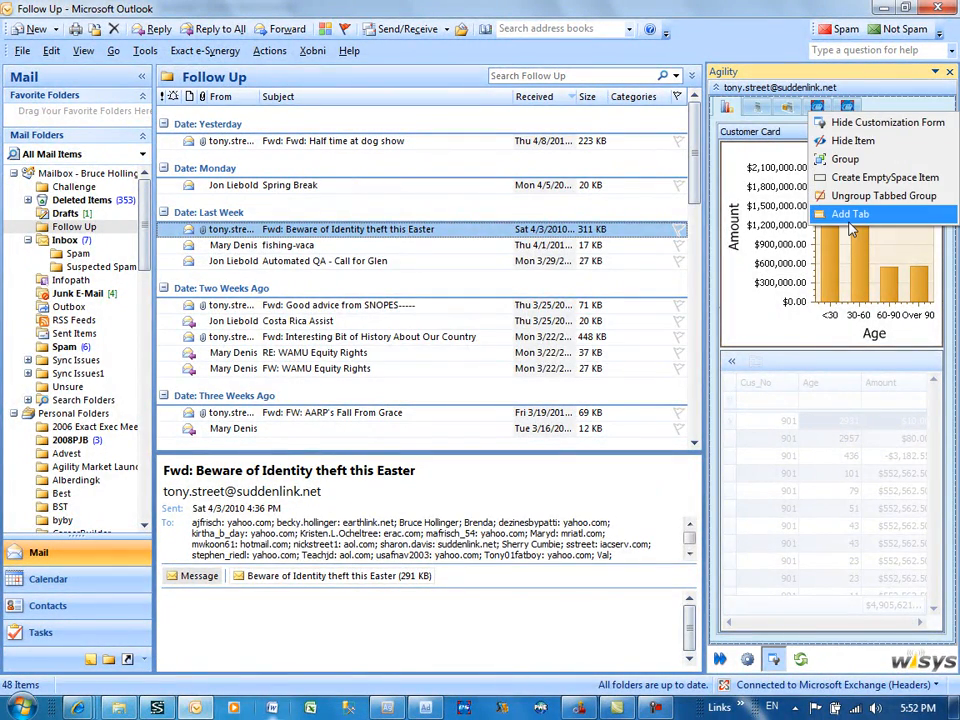
click(781, 201)
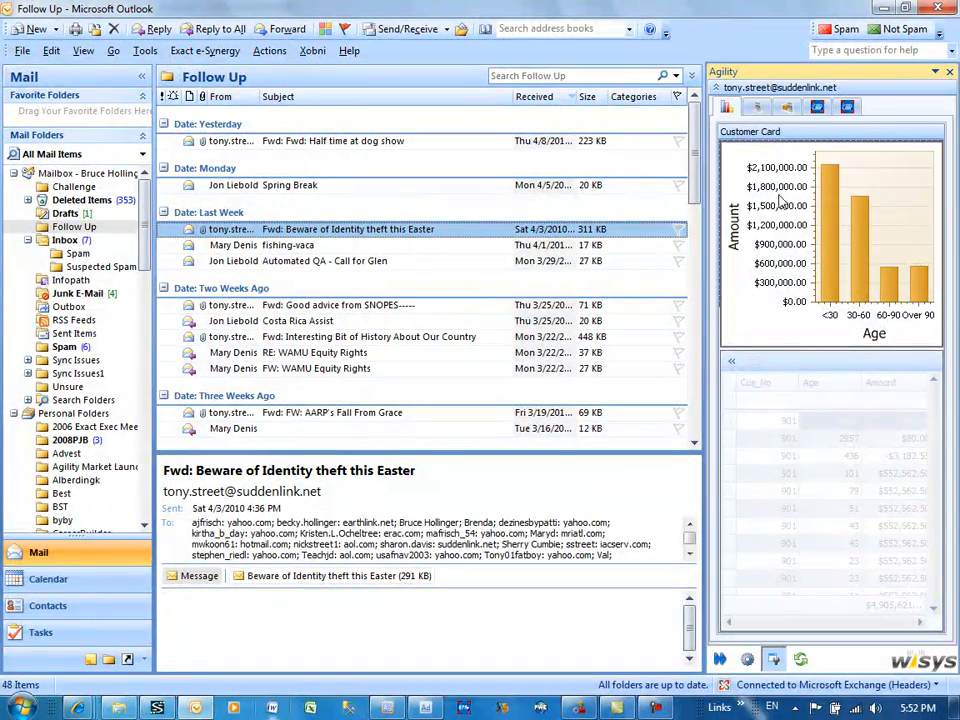